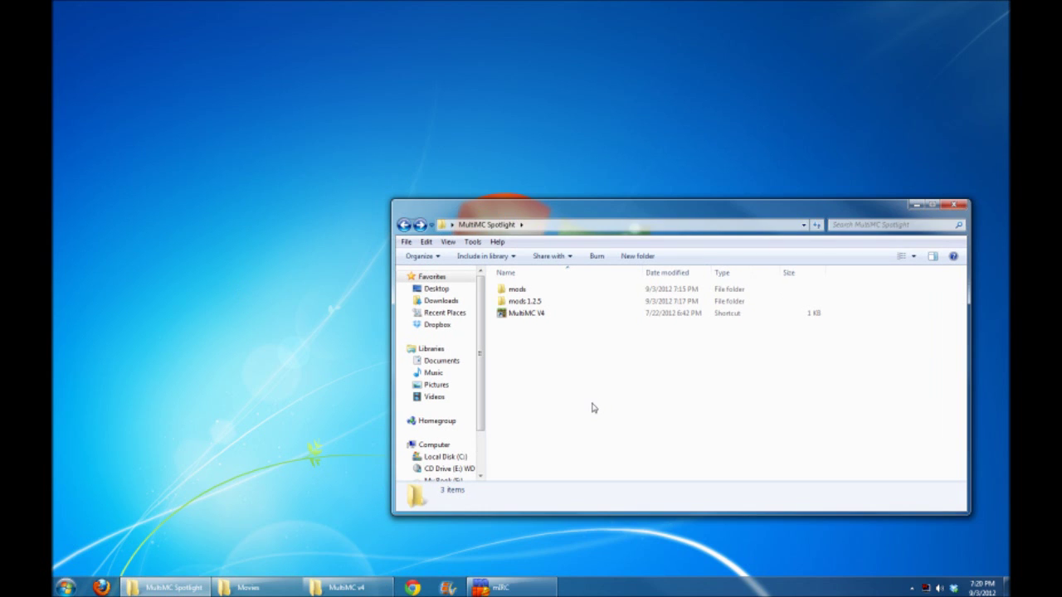
Launch MultiMC V4 and open the instances folder inside the MultiMC v4 directory
double_click(526, 315)
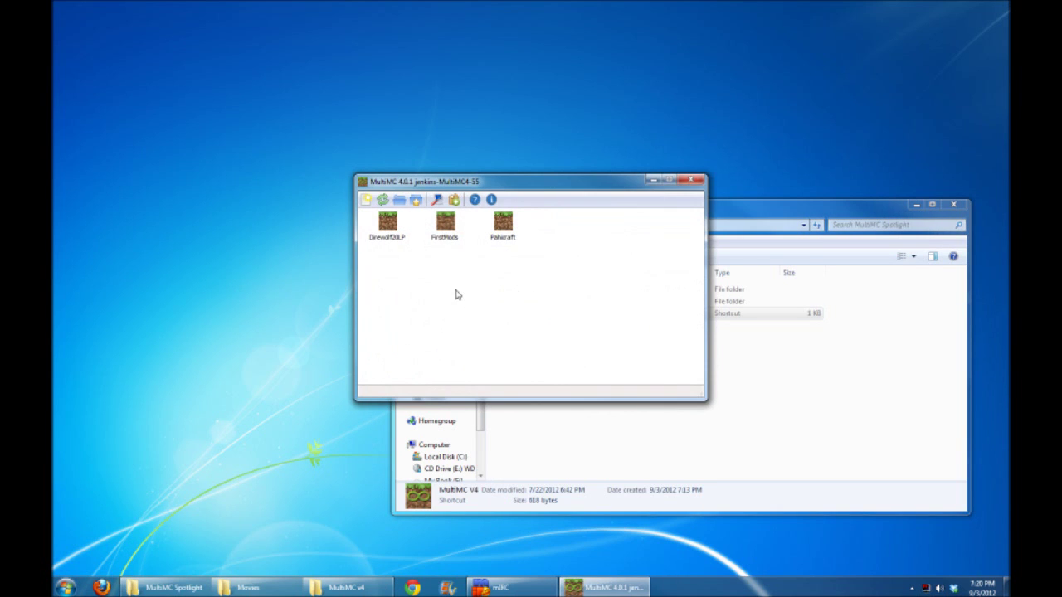
click(178, 591)
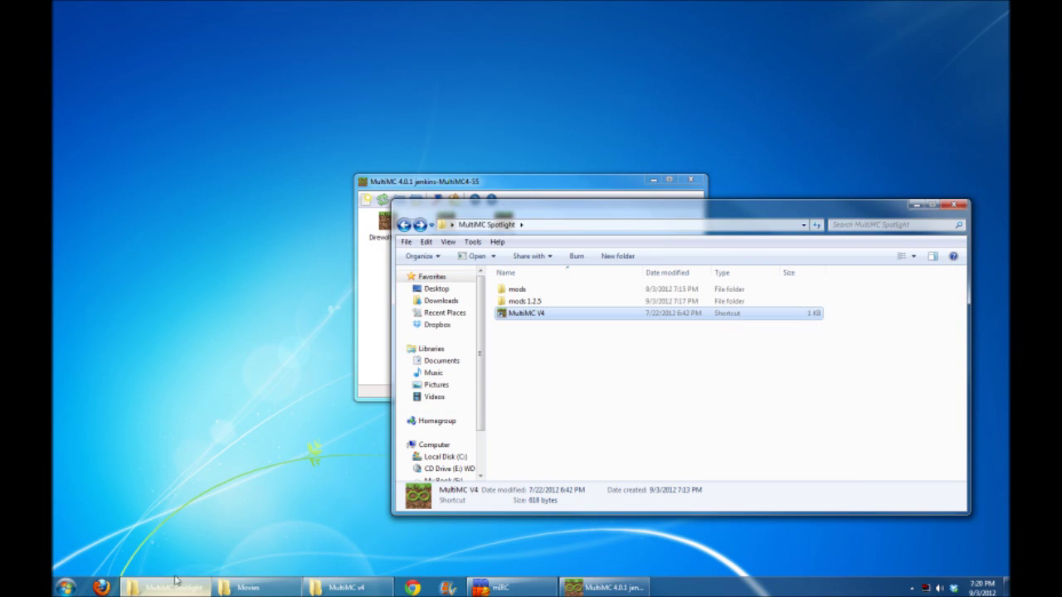
double_click(526, 313)
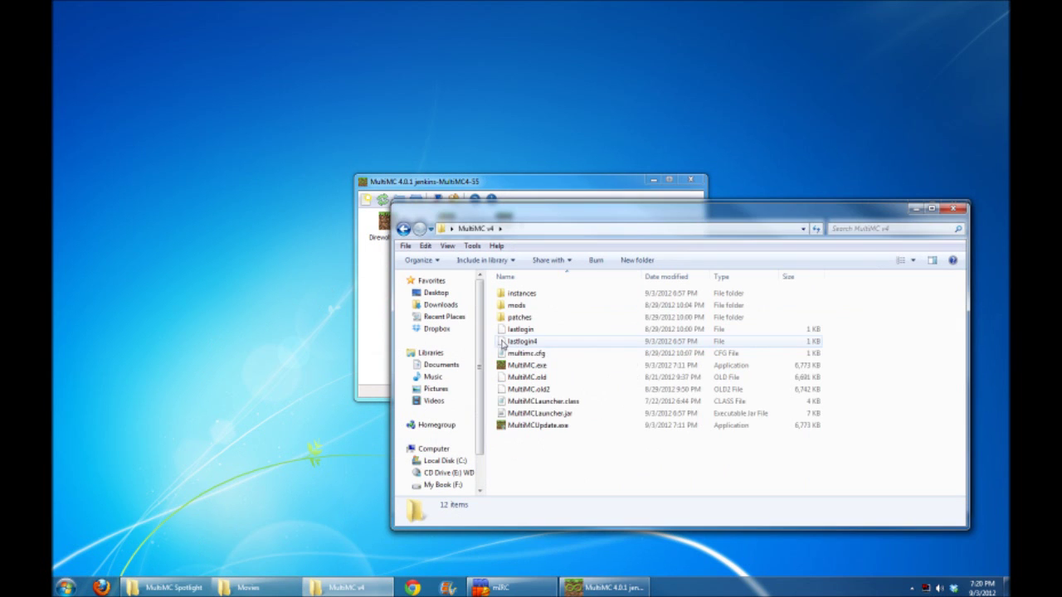
click(533, 295)
double_click(526, 296)
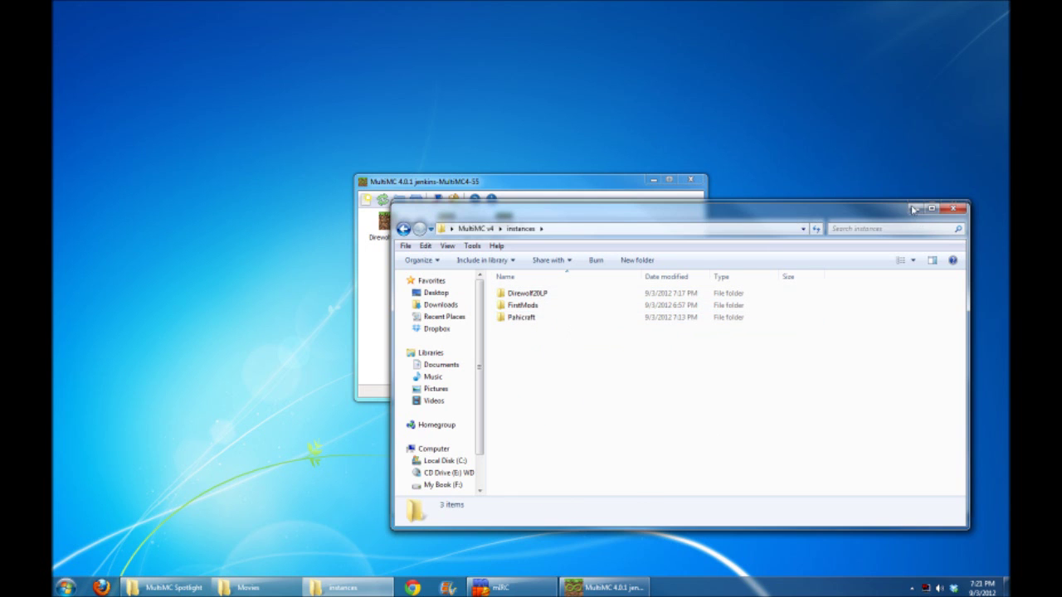
Return to MultiMC and create a new instance named Demo Instance 1
key(alt+Tab)
click(365, 282)
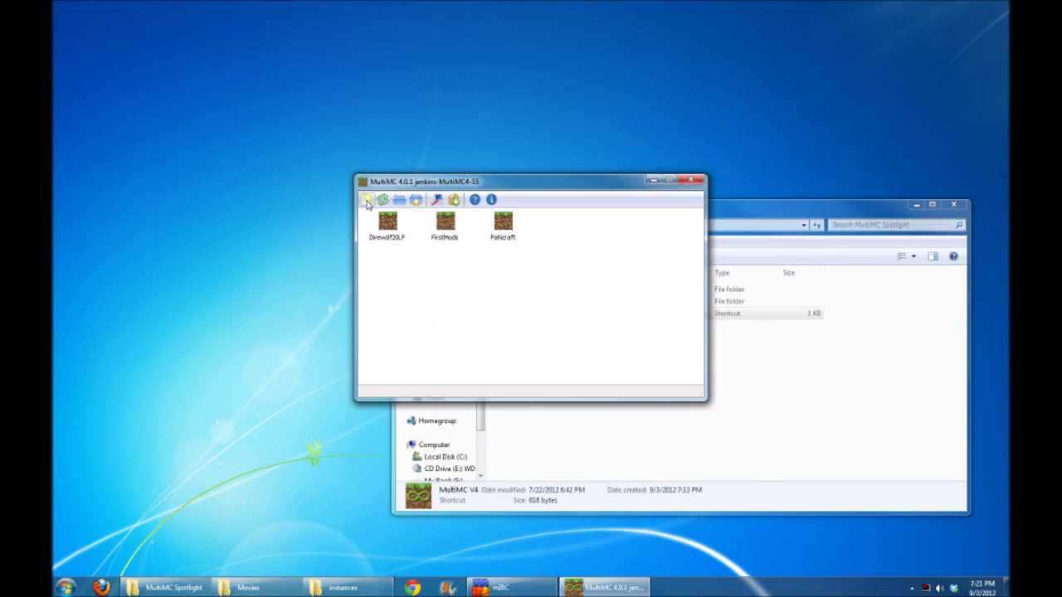
click(367, 200)
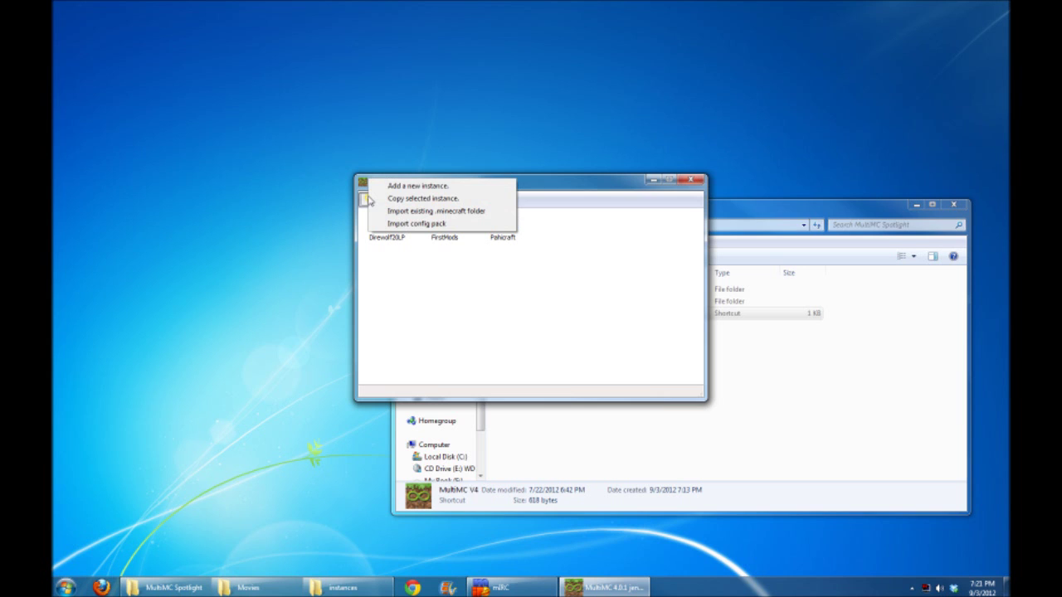
click(451, 189)
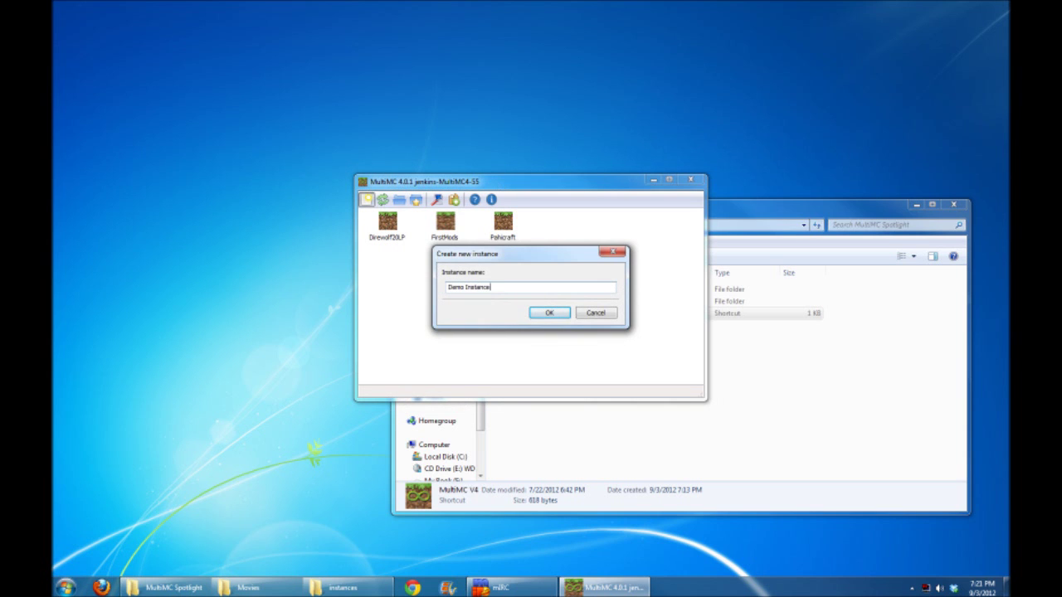
key(Return)
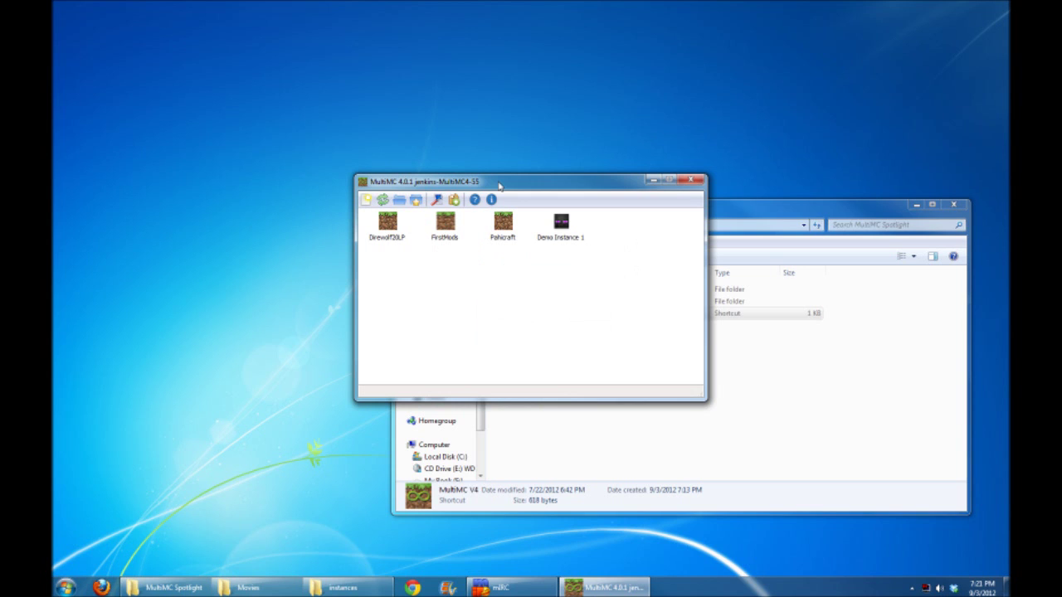
Launch Demo Instance 1 with the remembered login details, and quit the game from Minecraft's title screen
click(562, 224)
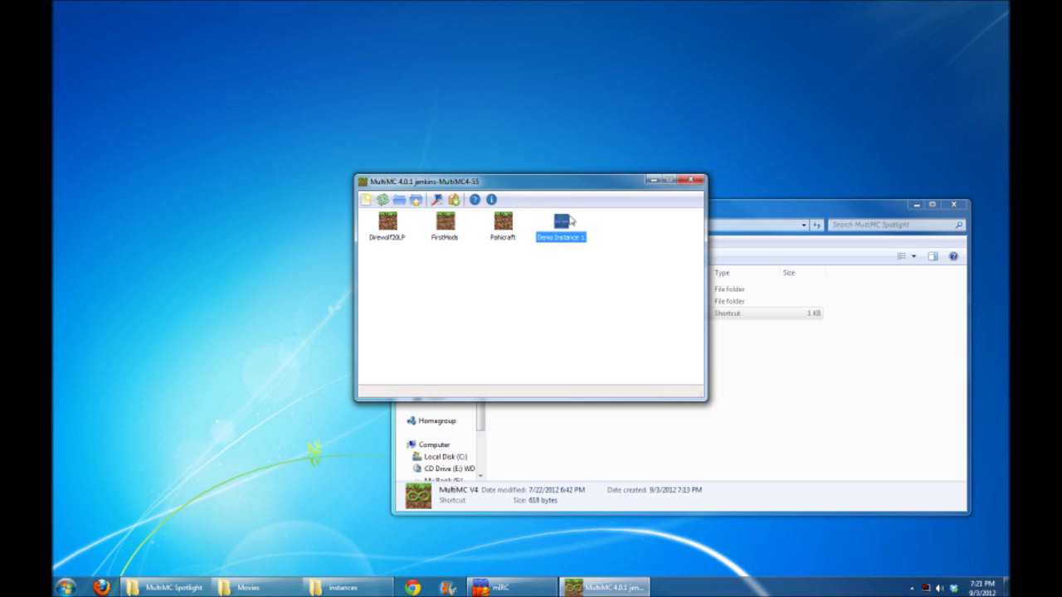
double_click(564, 222)
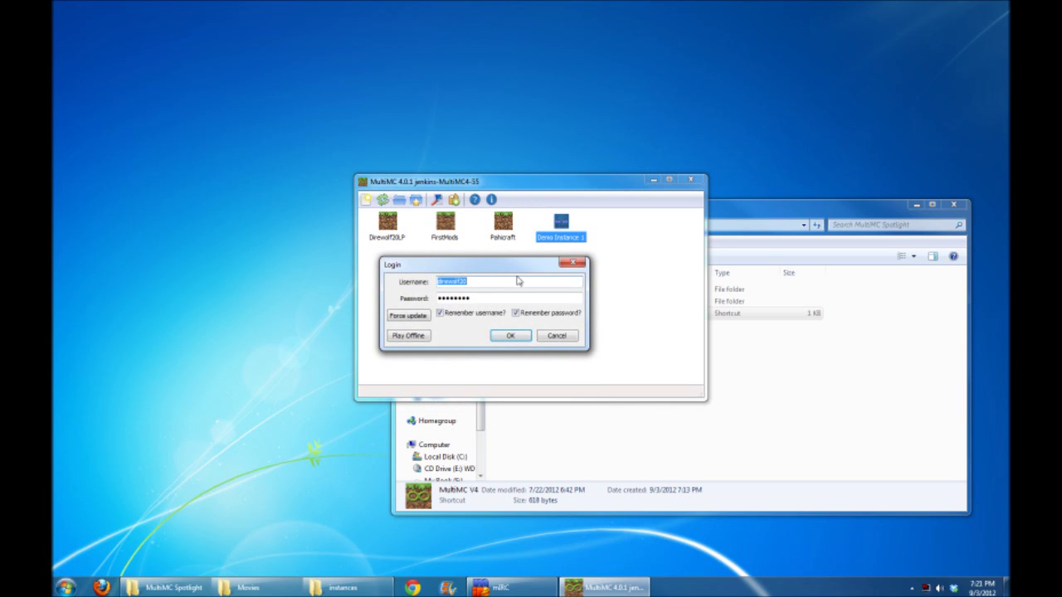
click(510, 335)
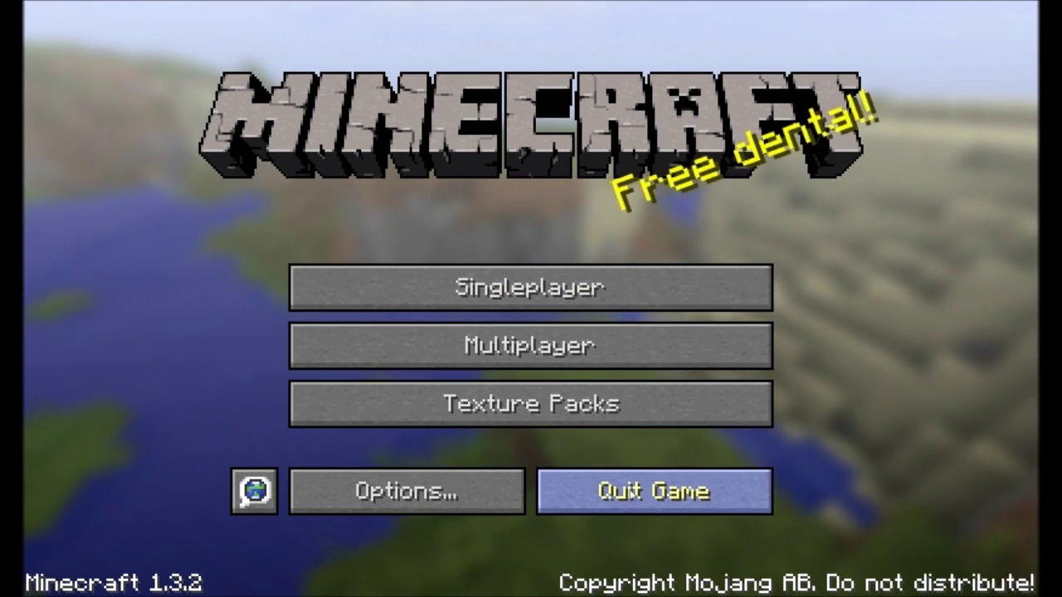
click(653, 491)
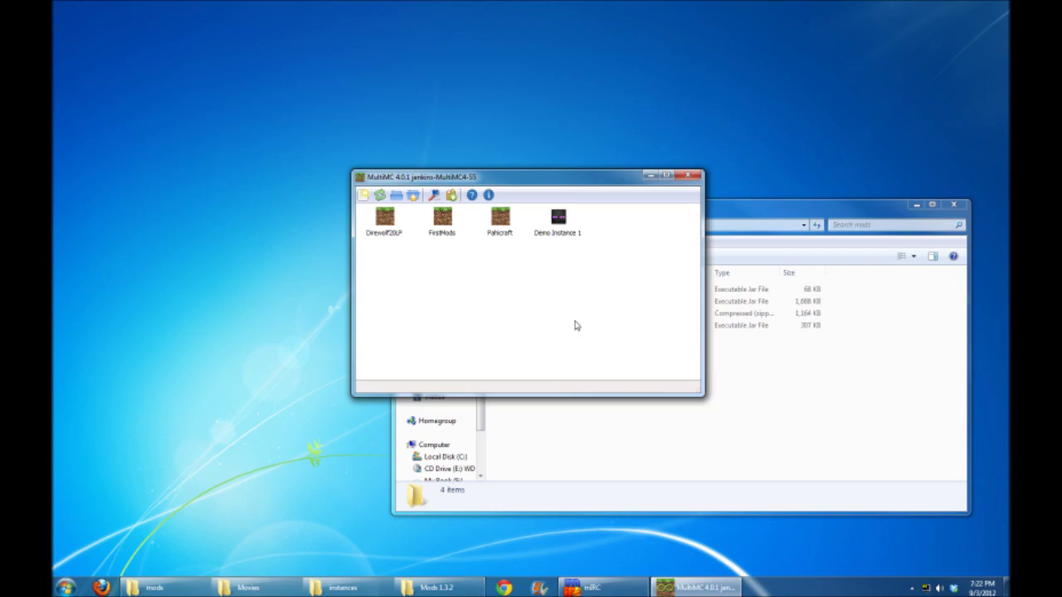
Edit the mods of Demo Instance 1 and add minecraftforge-universal-4.0.0.245.zip from the mods folder as a jar mod
right_click(555, 217)
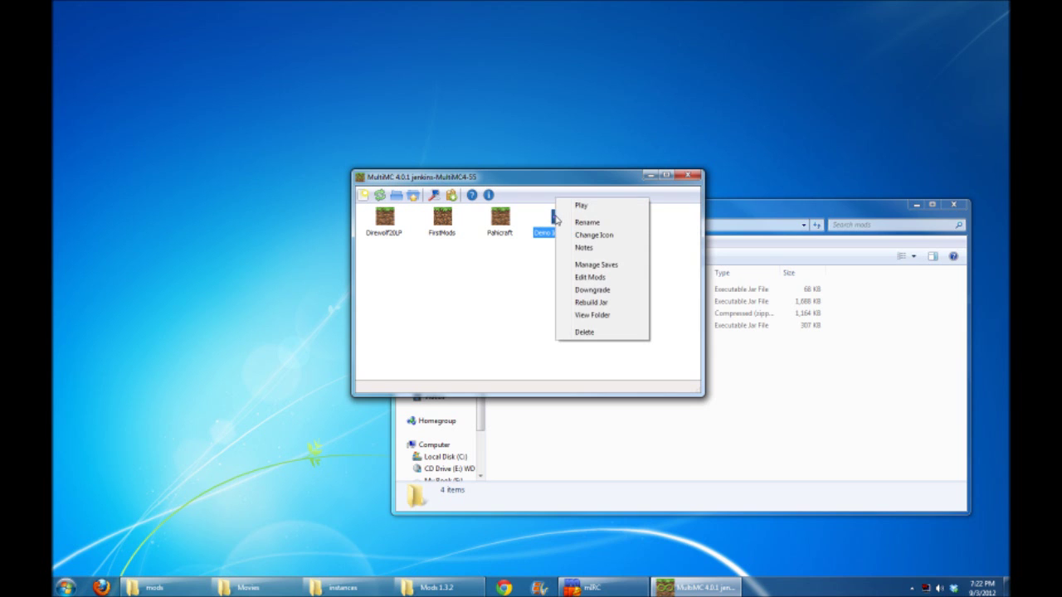
click(604, 282)
click(802, 387)
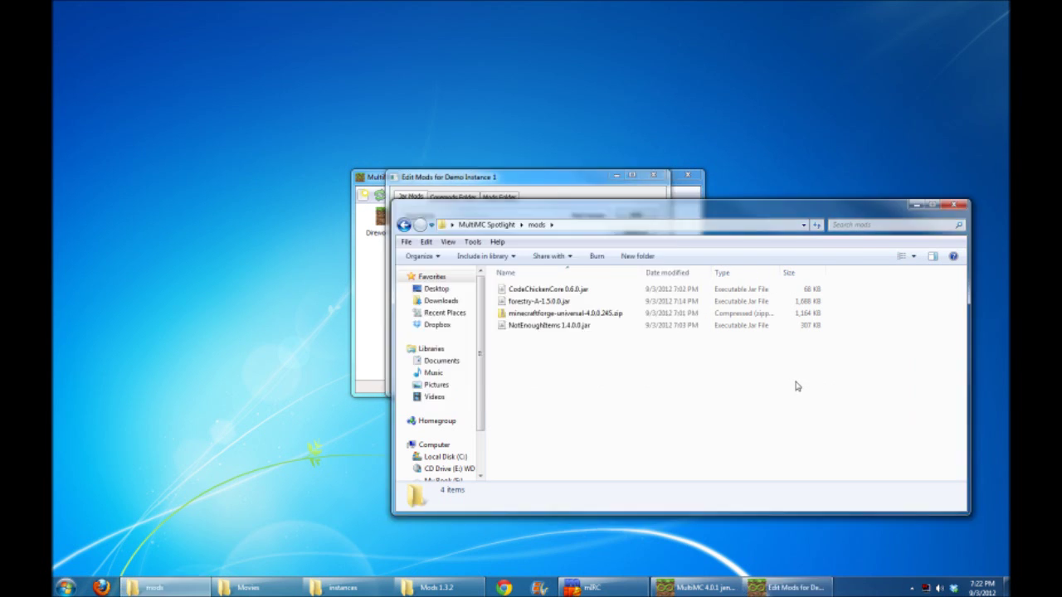
drag(567, 211, 774, 121)
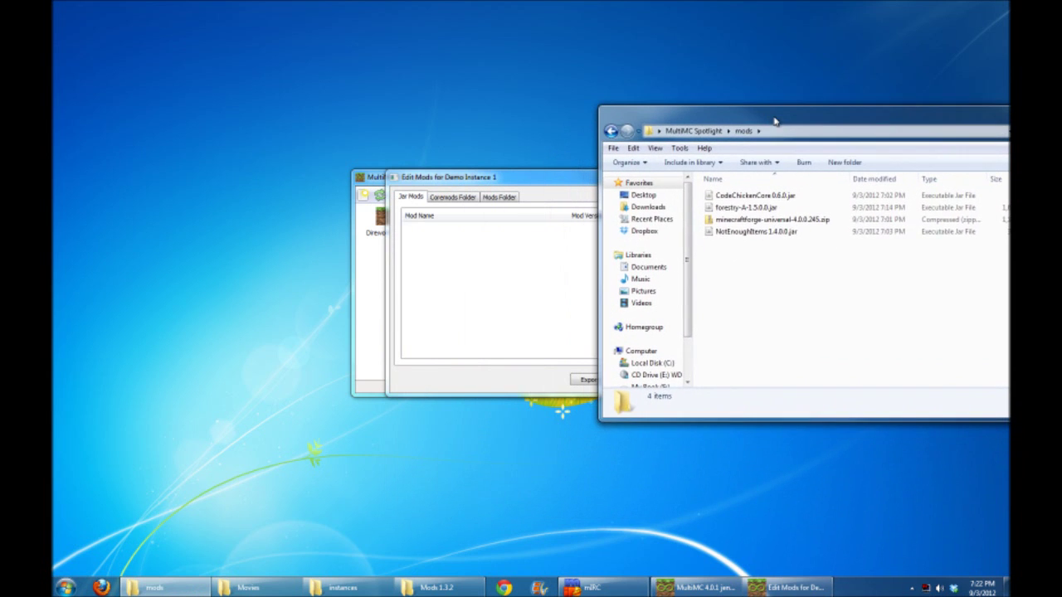
click(757, 220)
drag(760, 221, 455, 275)
click(455, 276)
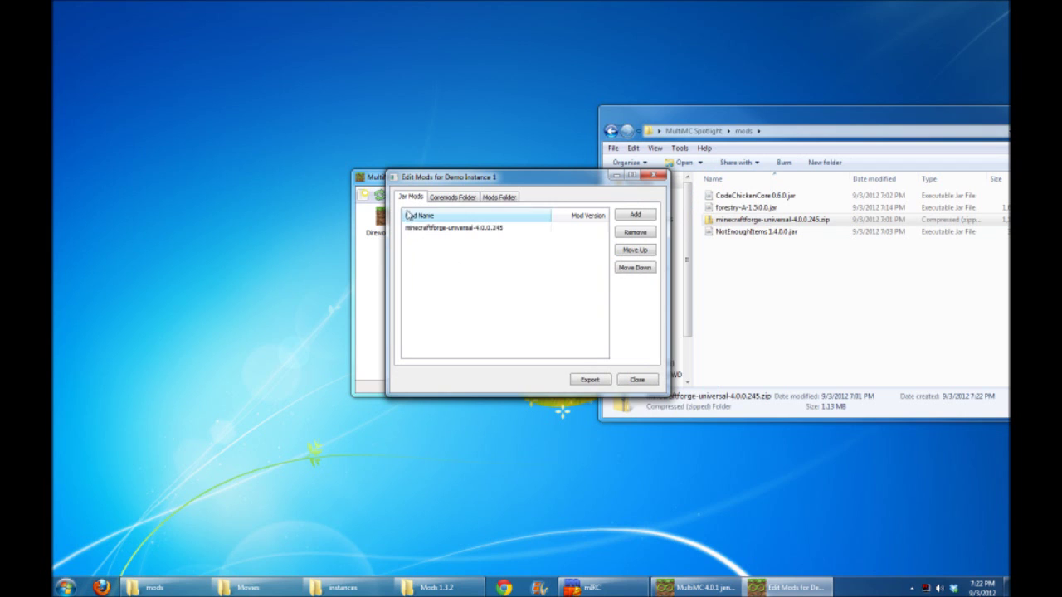
Compare the jar mods and coremods lists of Demo Instance 1
click(459, 202)
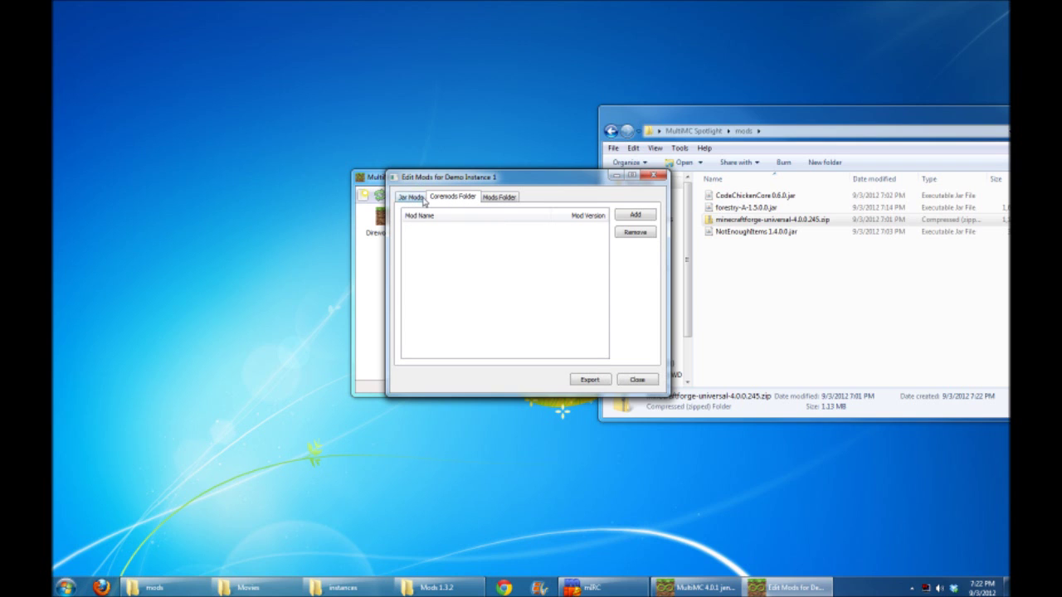
key(Left)
key(Right)
click(414, 201)
click(436, 197)
click(413, 197)
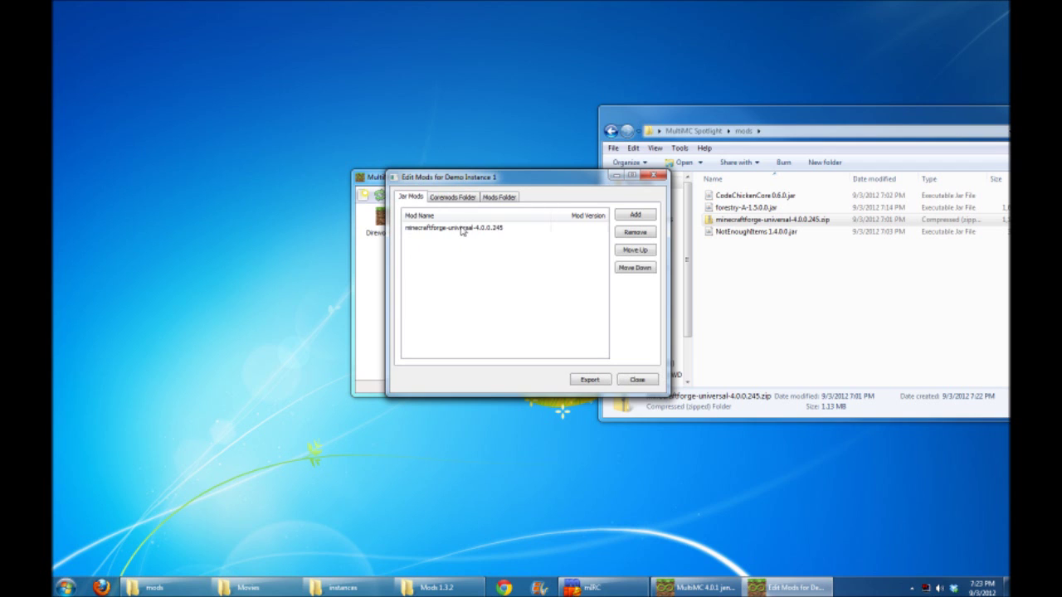
Add CodeChickenCore 0.6.0.jar and NotEnoughItems 1.4.0.0.jar to the instance's coremods
click(462, 198)
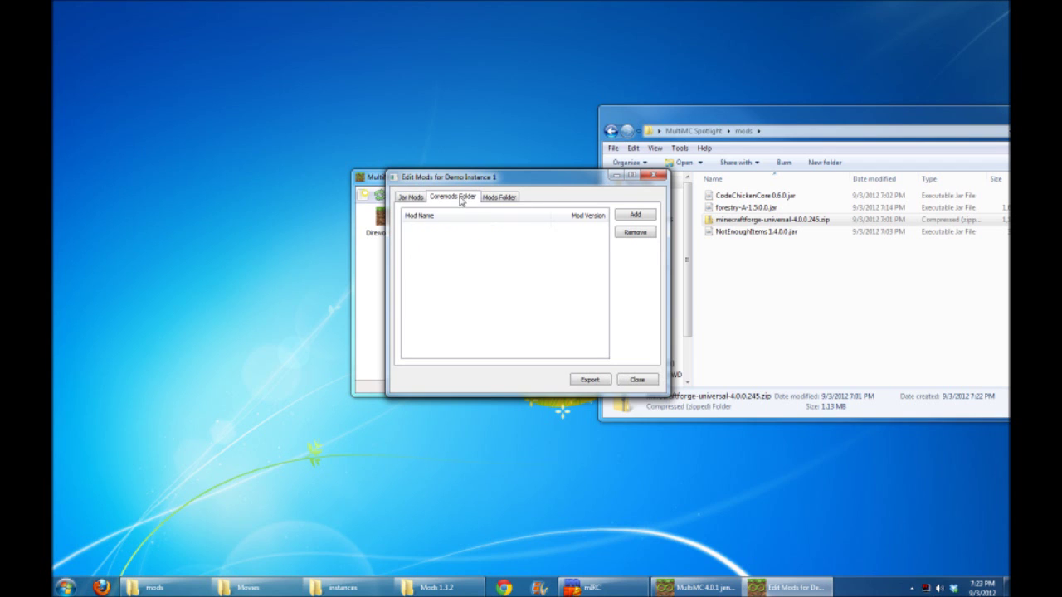
drag(750, 195, 464, 259)
drag(755, 234, 440, 282)
click(494, 259)
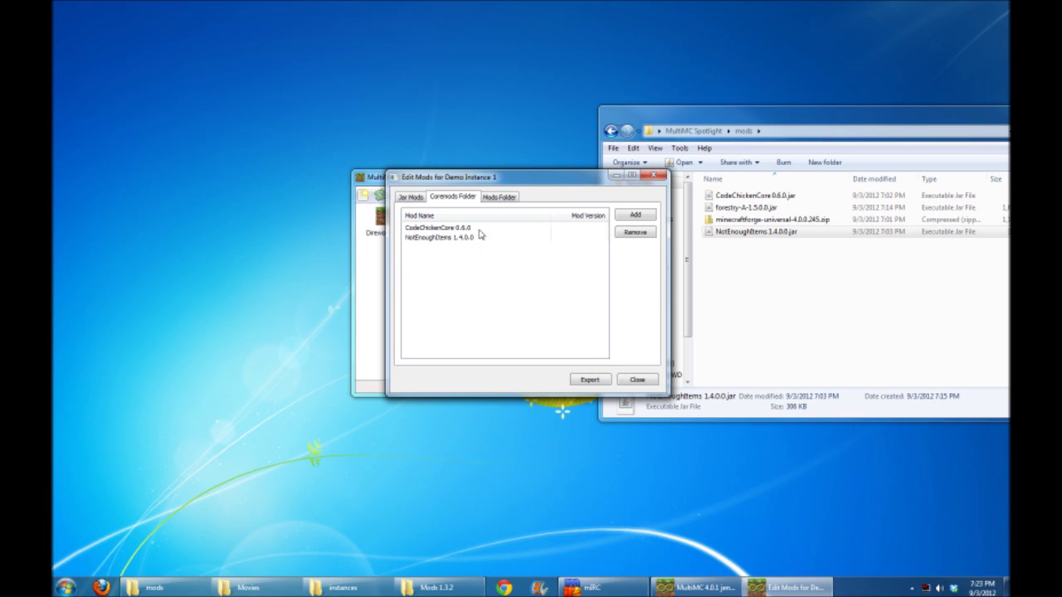
Check the instance's jar mods and coremods, and add forestry-A-1.5.0.0.jar to its mods folder list
click(421, 200)
click(472, 199)
click(413, 198)
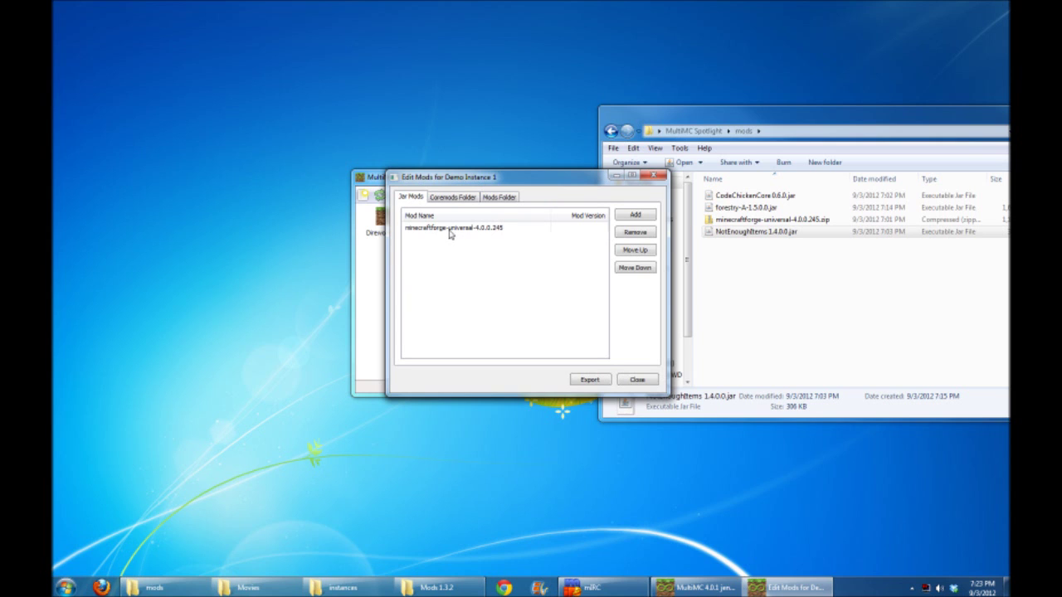
click(450, 234)
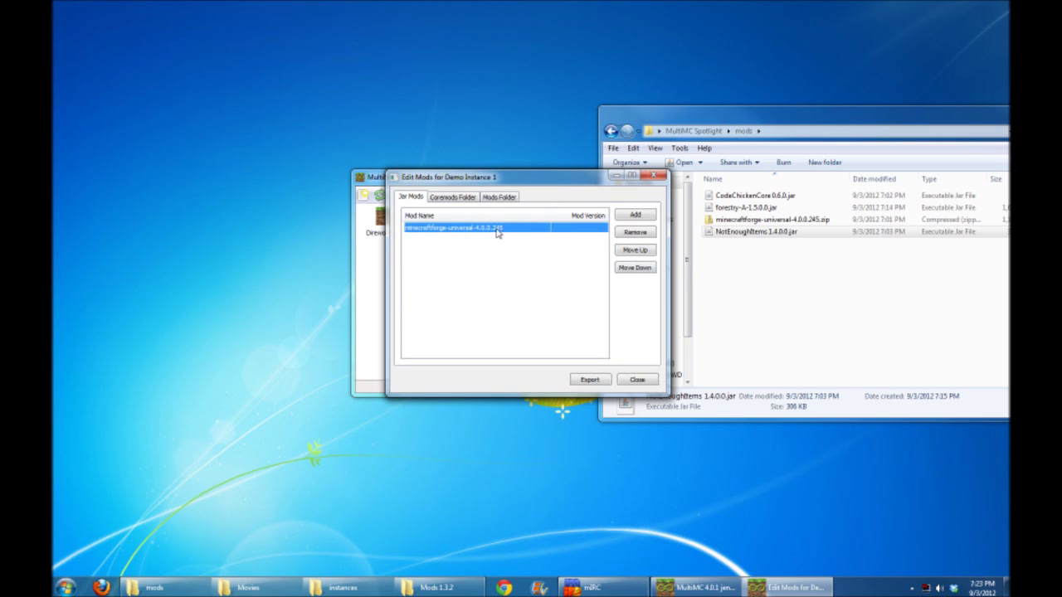
click(455, 197)
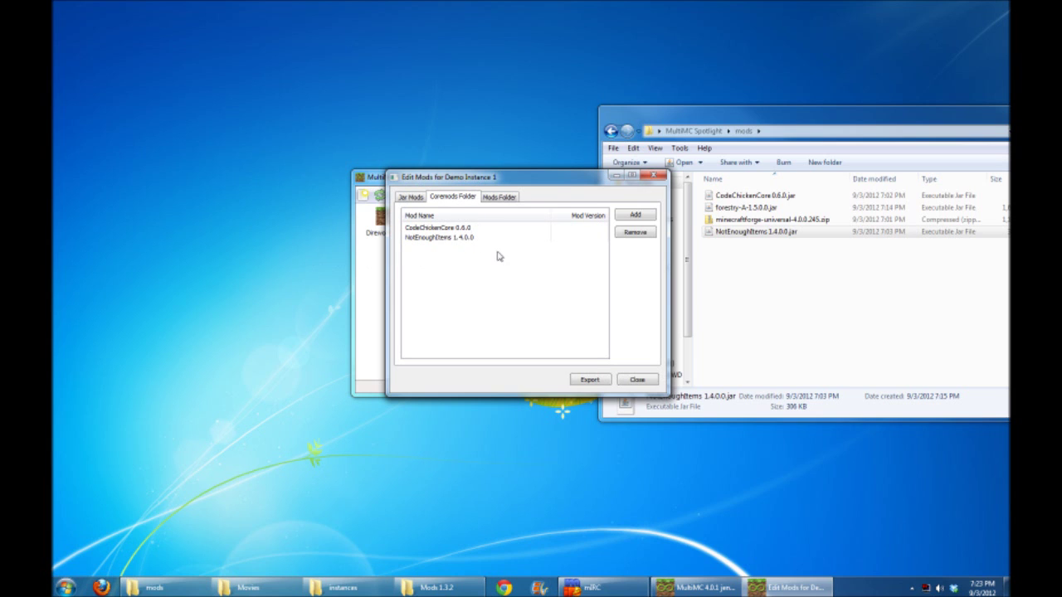
click(503, 198)
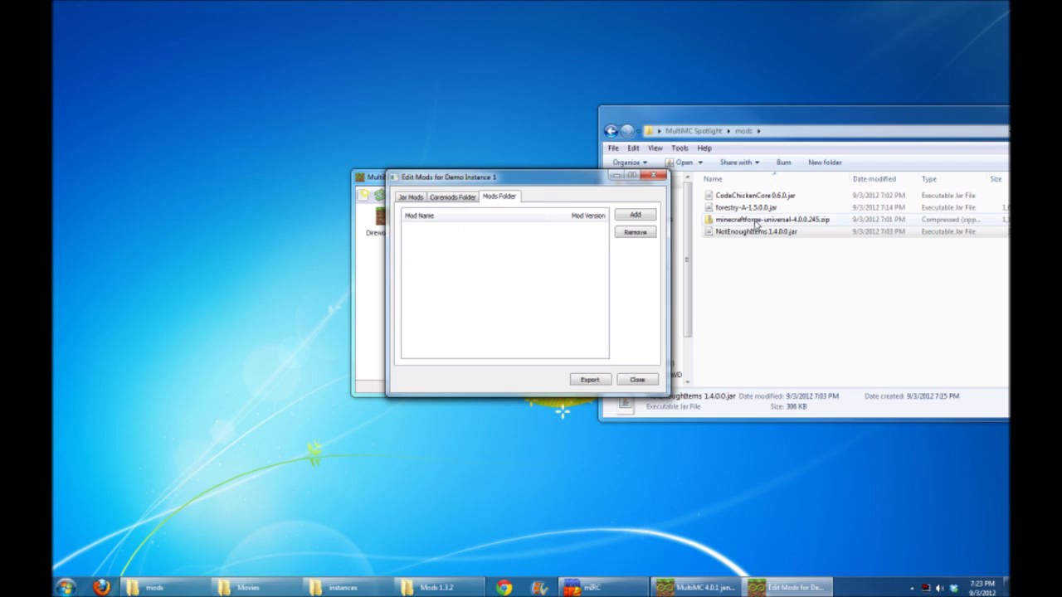
drag(747, 207, 491, 281)
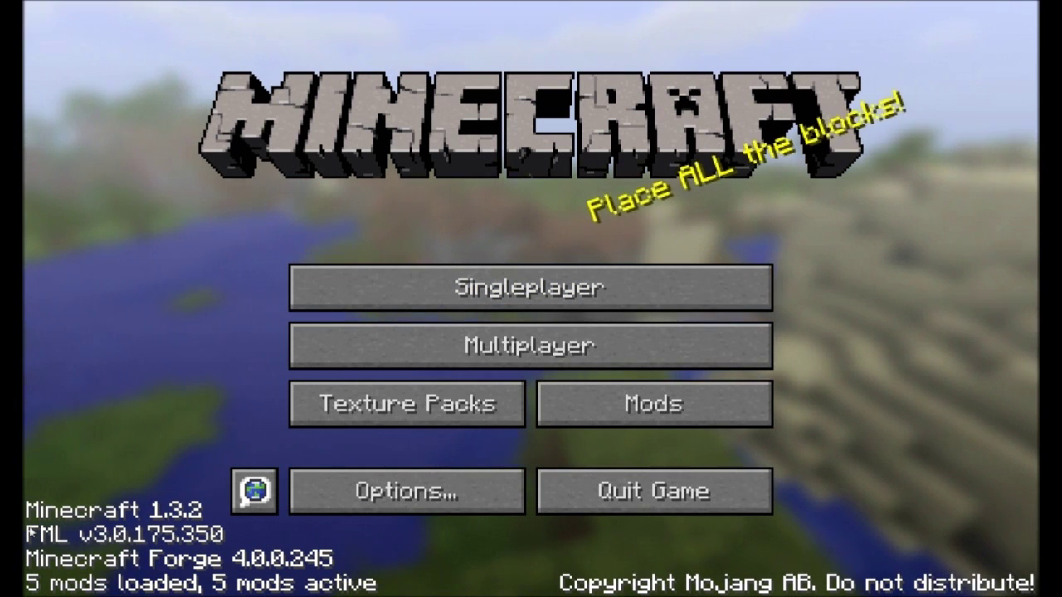
Create a new singleplayer Survival world named New World in the modded game
click(492, 294)
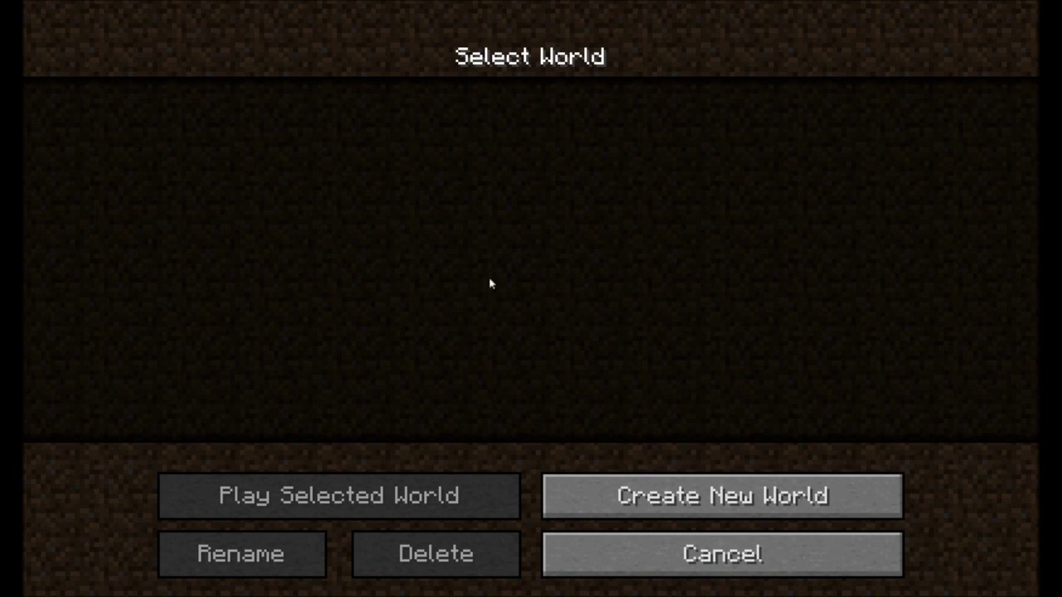
click(721, 495)
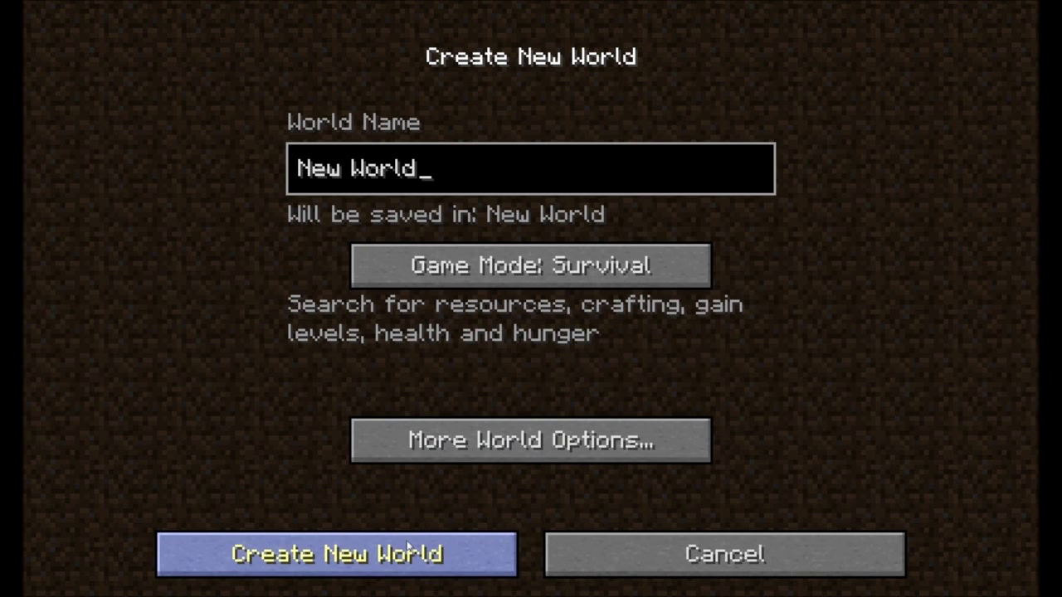
key(Return)
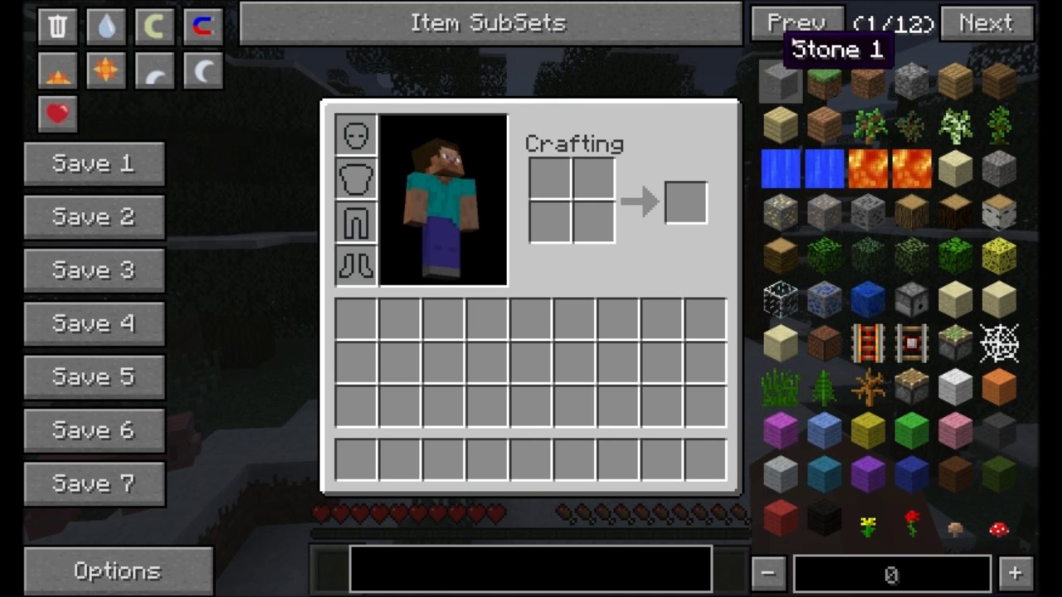
Page backwards through the inventory's item list to examine the Forestry items on its last pages
click(796, 28)
click(801, 25)
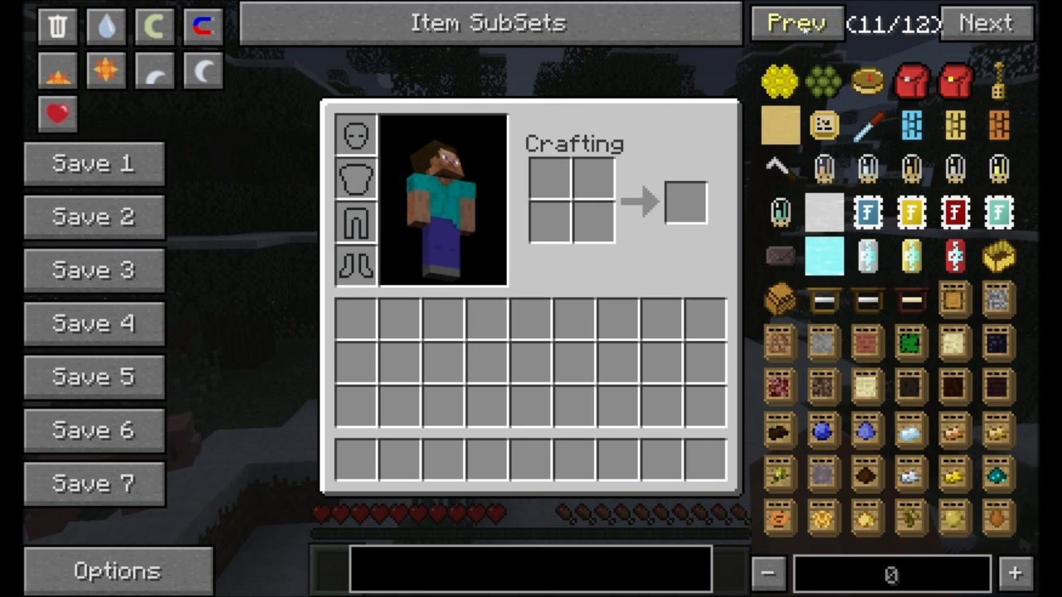
click(798, 27)
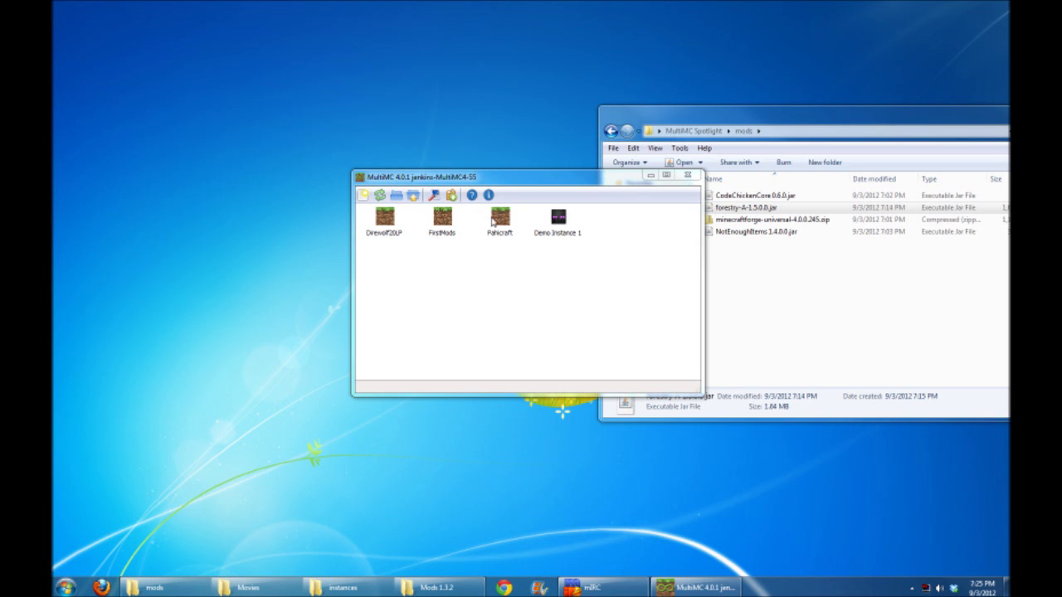
View the folder of Demo Instance 1 and inspect the coremods and mods folders inside .minecraft
right_click(564, 222)
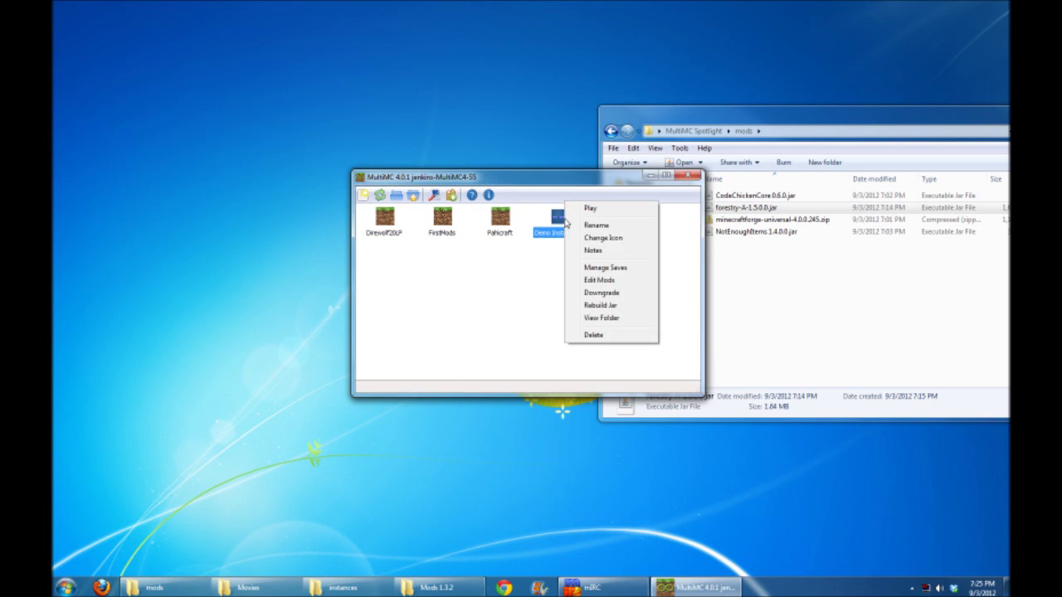
click(618, 319)
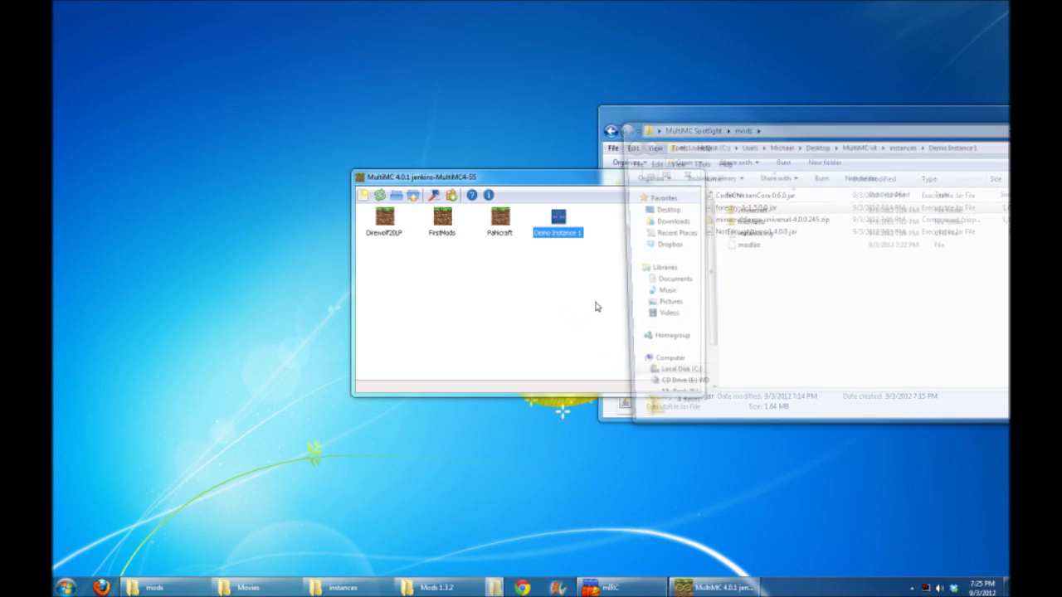
double_click(765, 211)
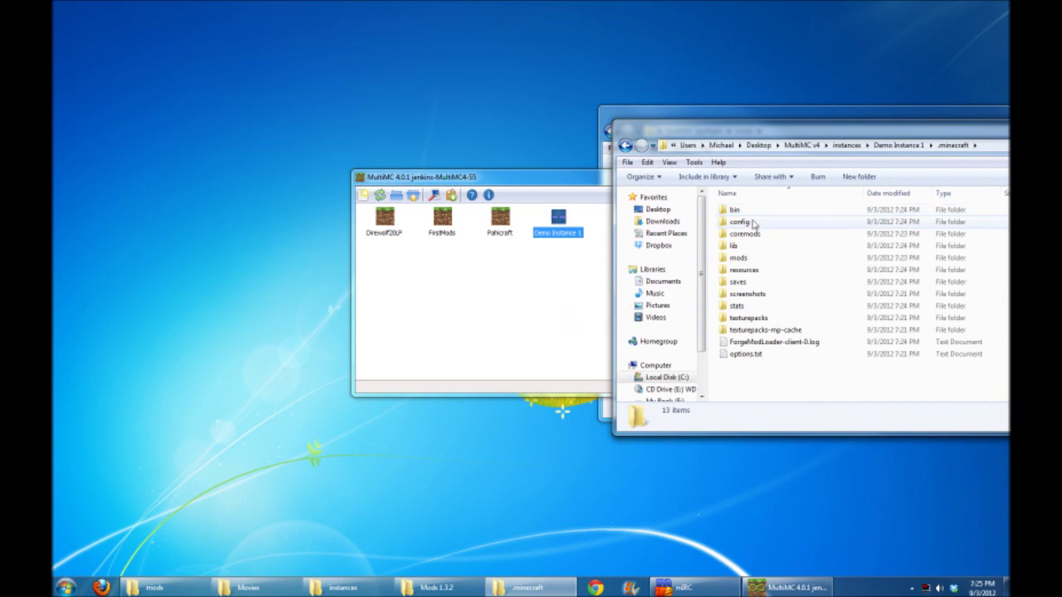
double_click(745, 235)
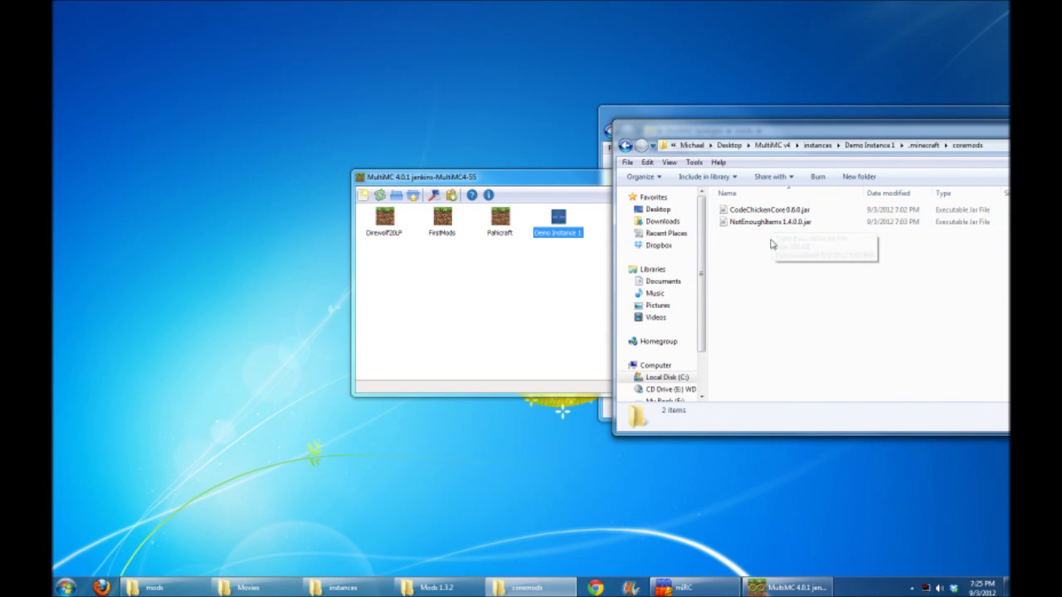
key(BackSpace)
click(752, 259)
double_click(751, 260)
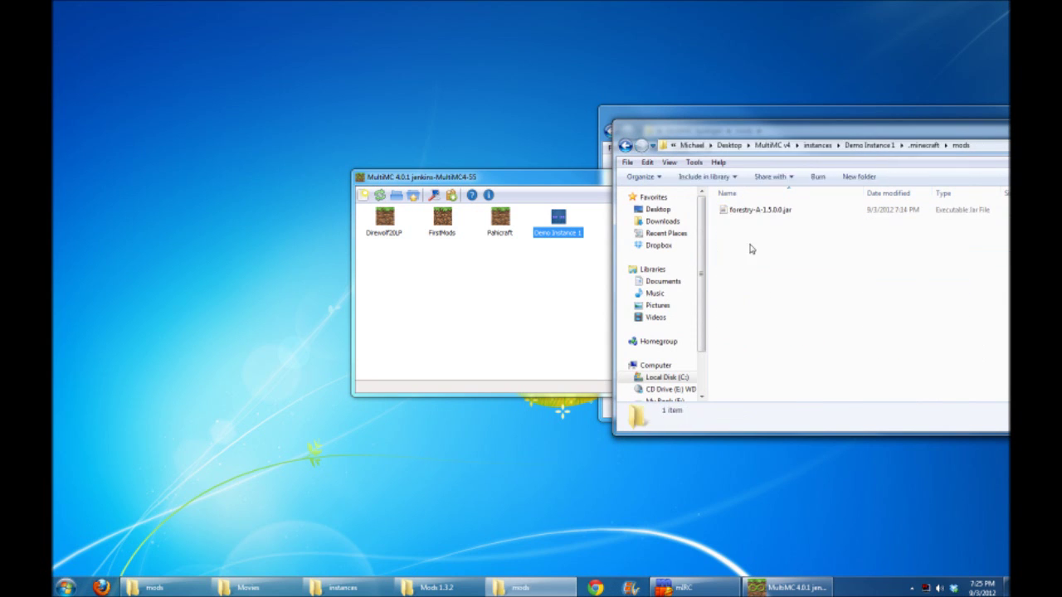
Go back to the instance's .minecraft folder, check what coremods contains, and return to the MultiMC instance list
key(BackSpace)
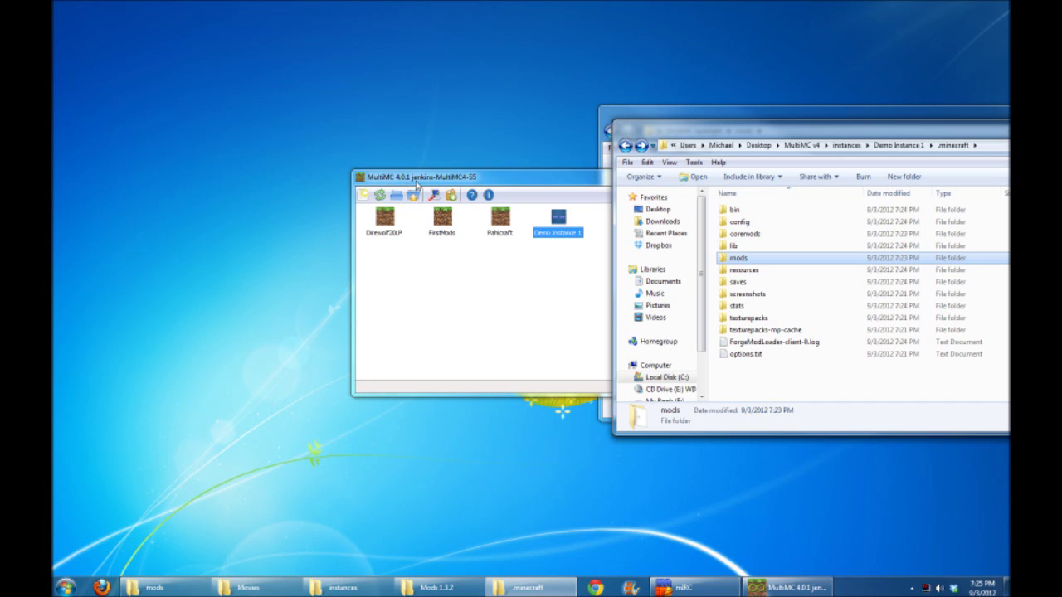
mouse_move(746, 236)
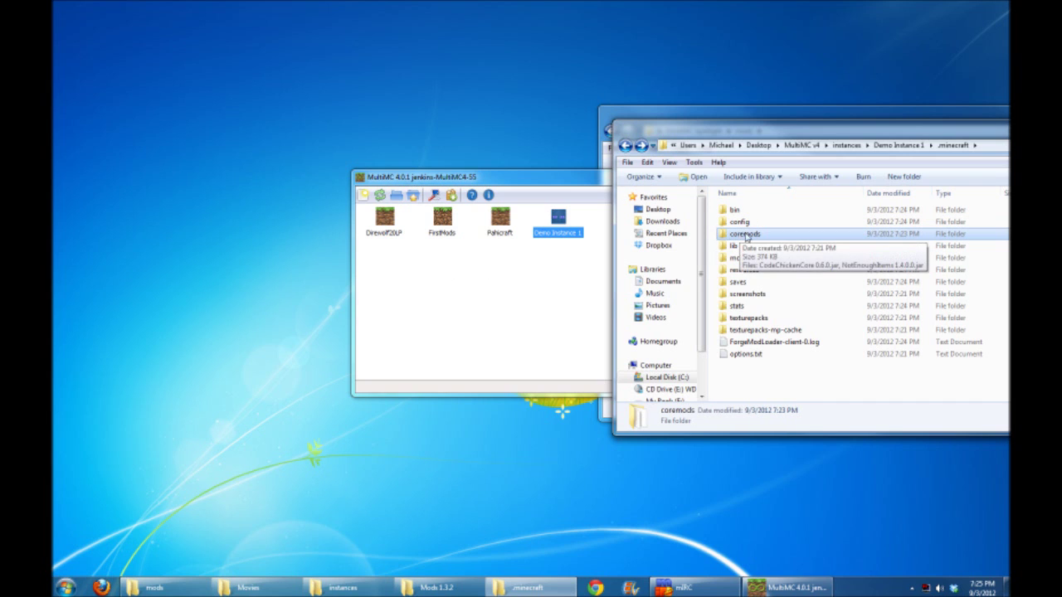
click(535, 282)
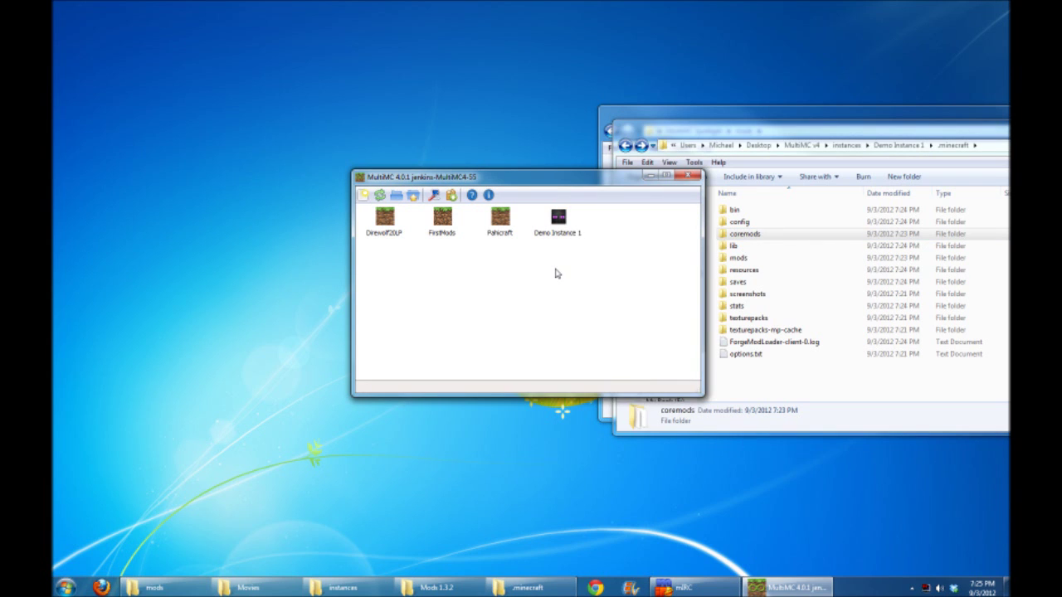
Start exporting Demo Instance 1 from its mod editor, naming the config pack DemoConfigPack with the note "For youtube spotlight!"
click(559, 218)
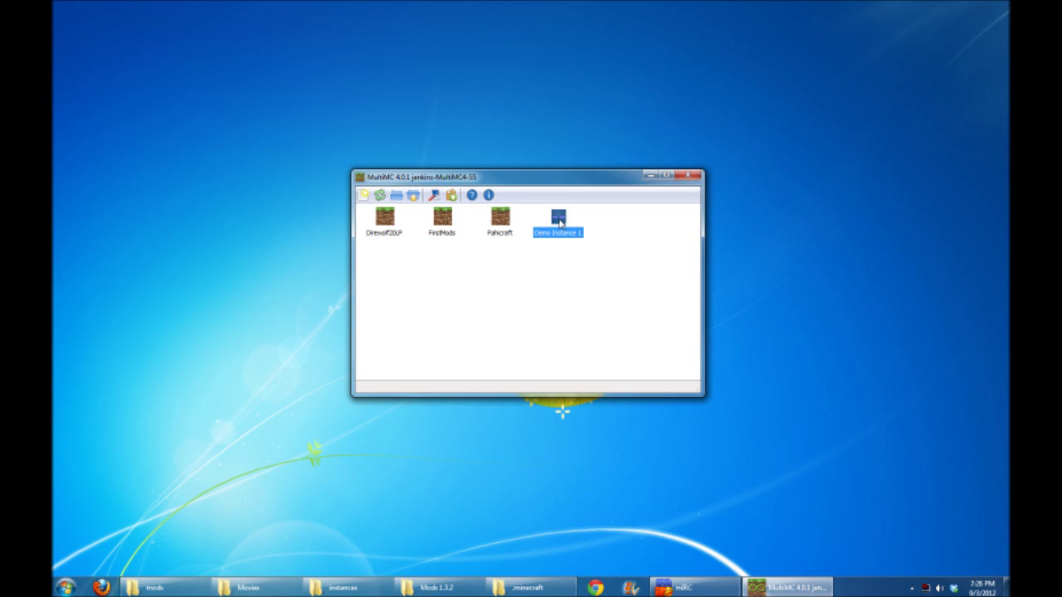
right_click(559, 220)
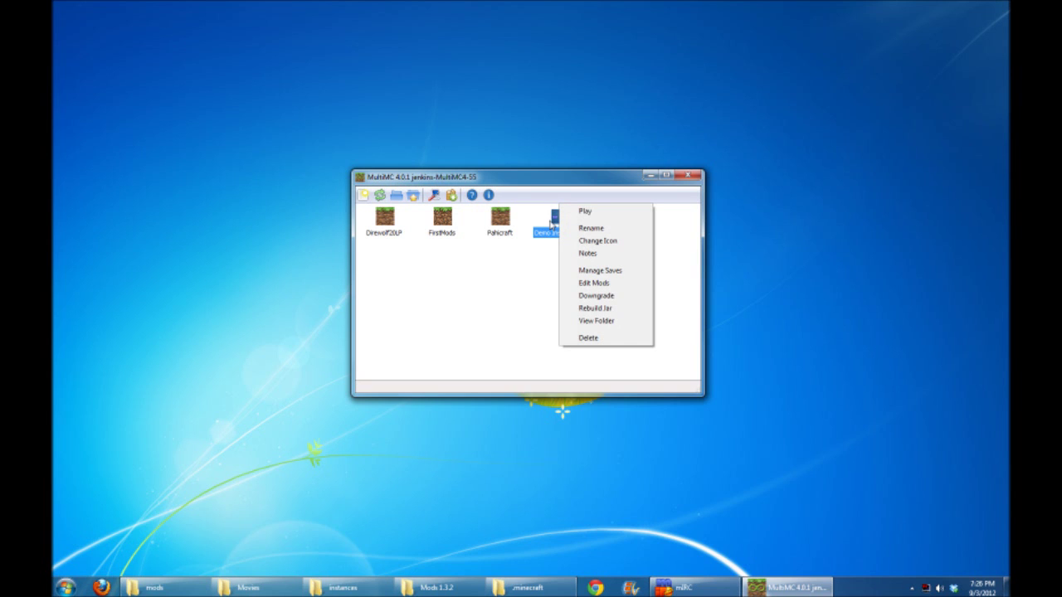
click(584, 283)
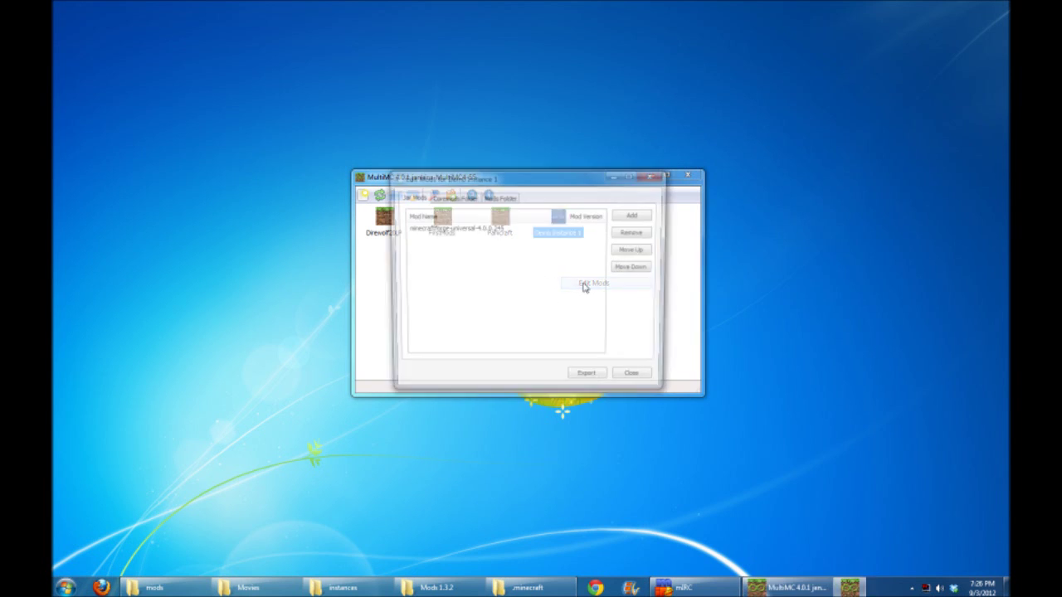
click(590, 380)
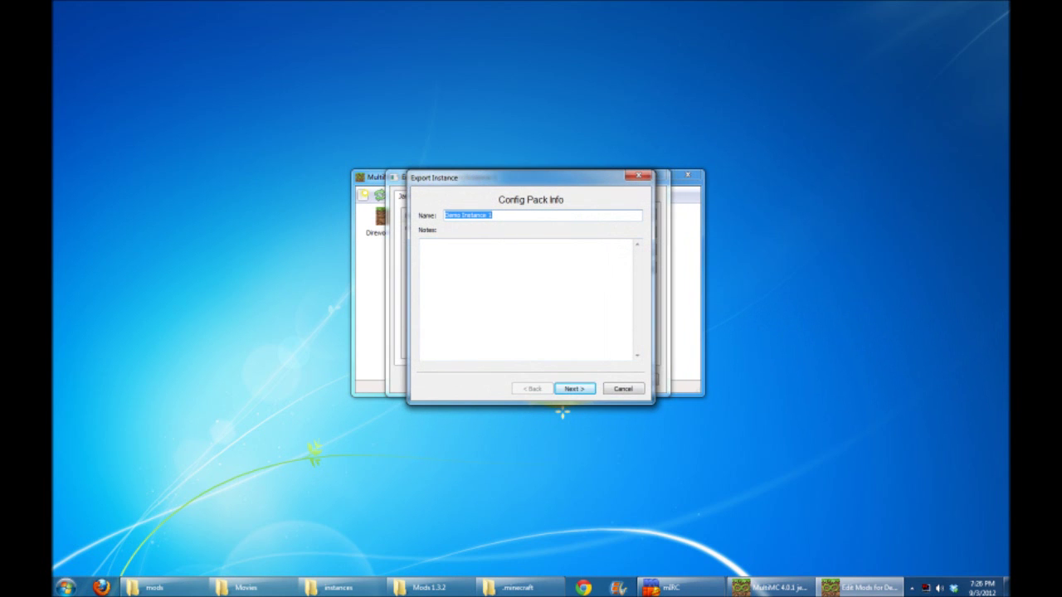
key(End)
key(ctrl+a)
key(BackSpace)
text(DemoConfigPack)
key(Tab)
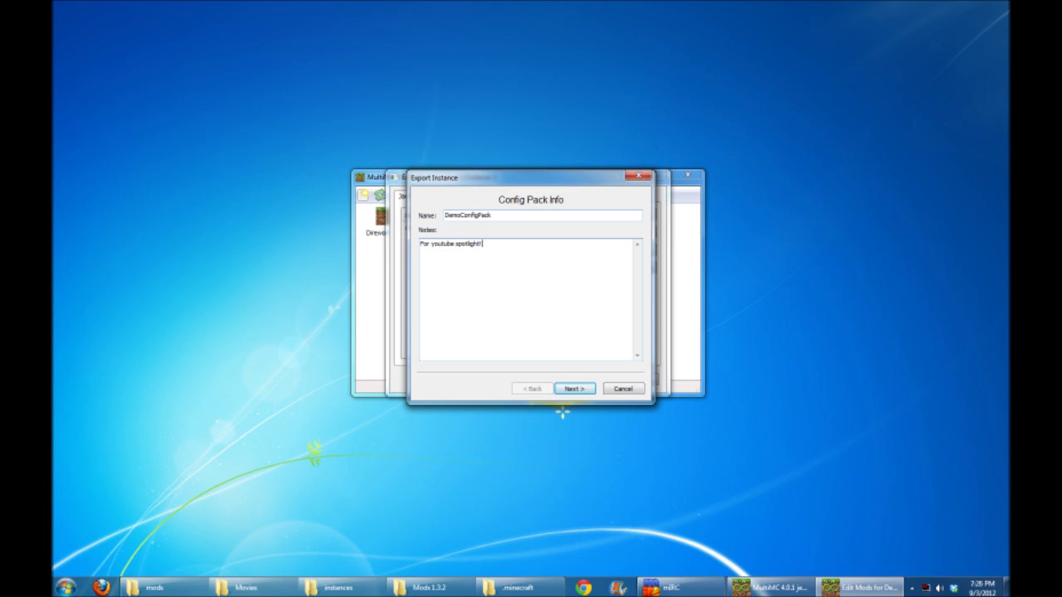
Exclude NEI.cfg from the configs included in the pack and finish the export choices
click(587, 388)
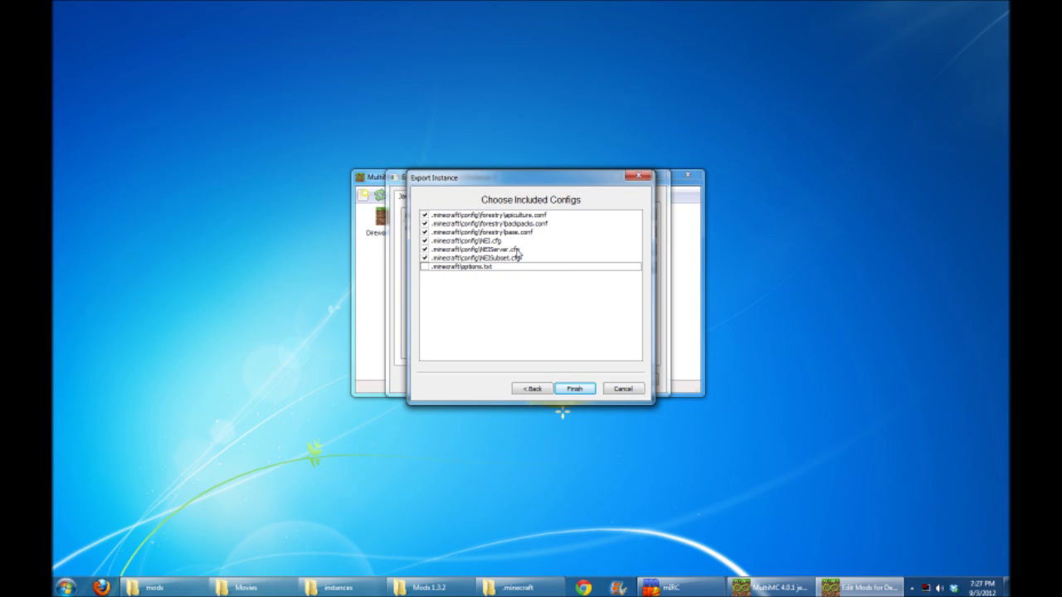
click(424, 241)
click(574, 388)
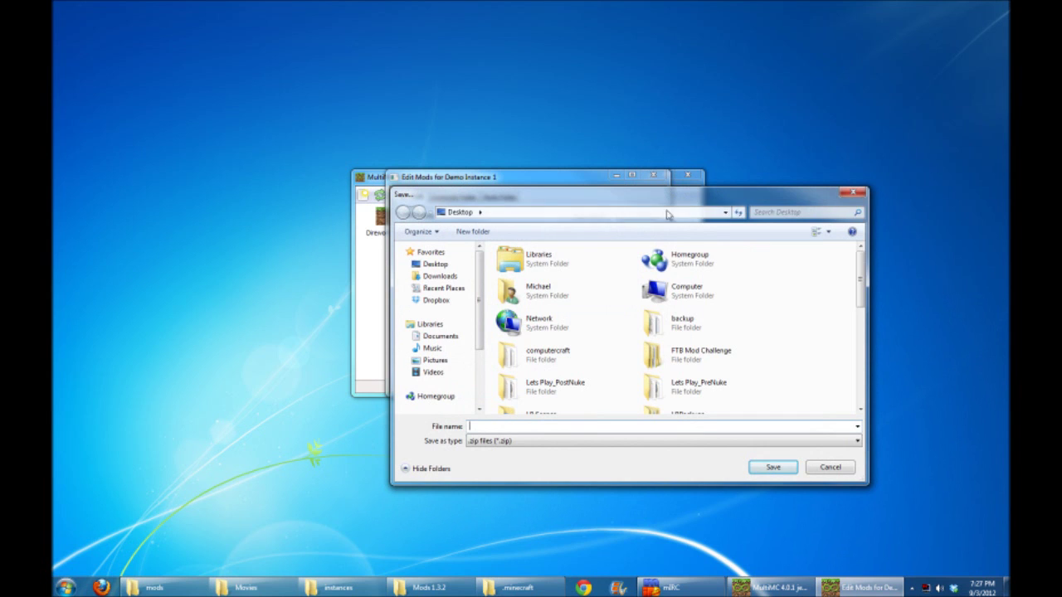
Save the exported pack as DemoConfigPack in the MultiMC Spotlight folder on the Desktop
scroll(814, 378, down, 2)
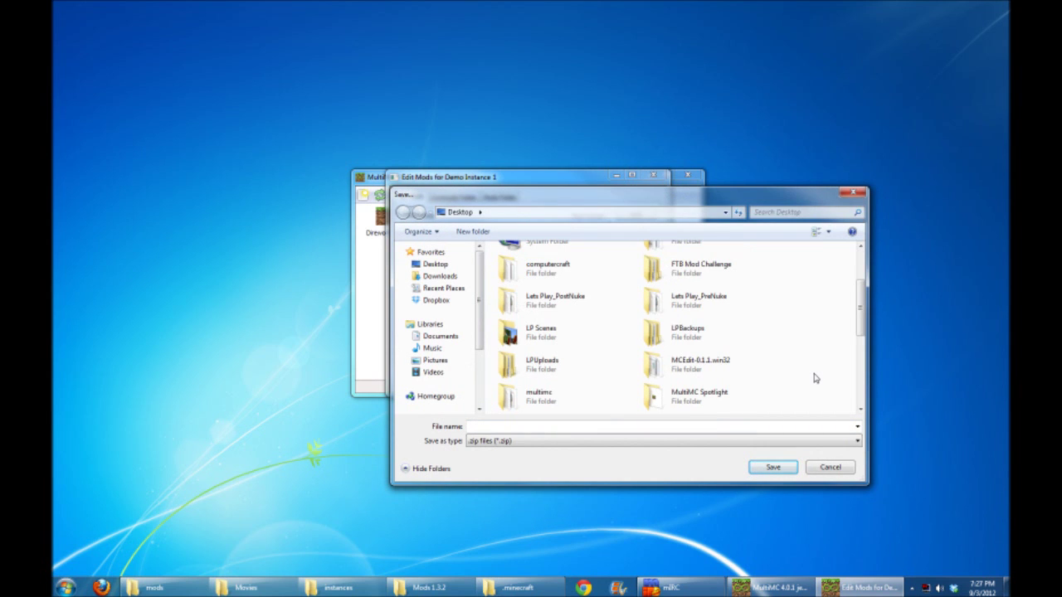
double_click(669, 398)
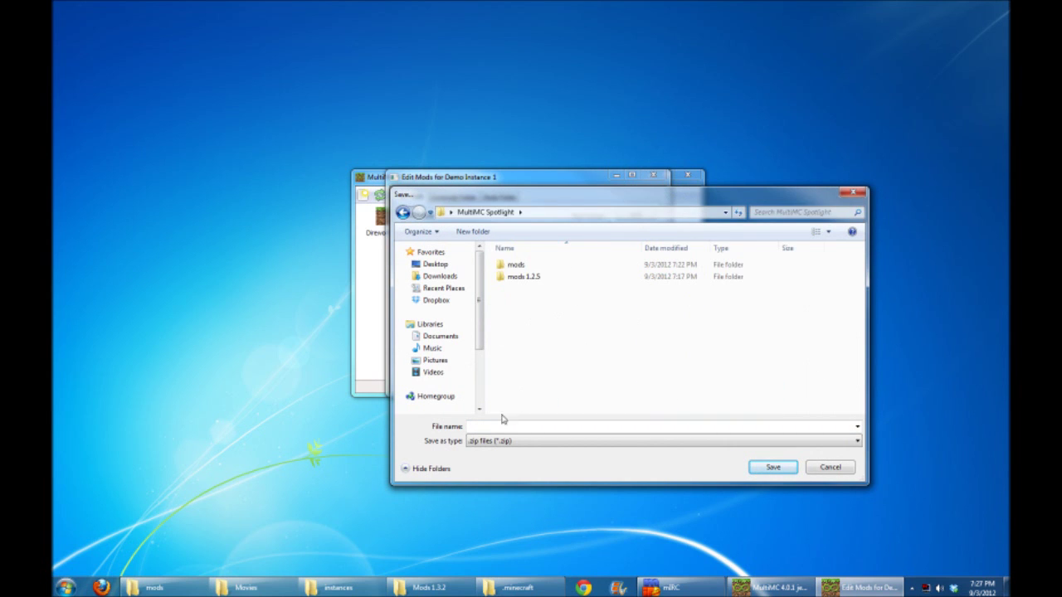
text(DemoConfigPack)
click(771, 469)
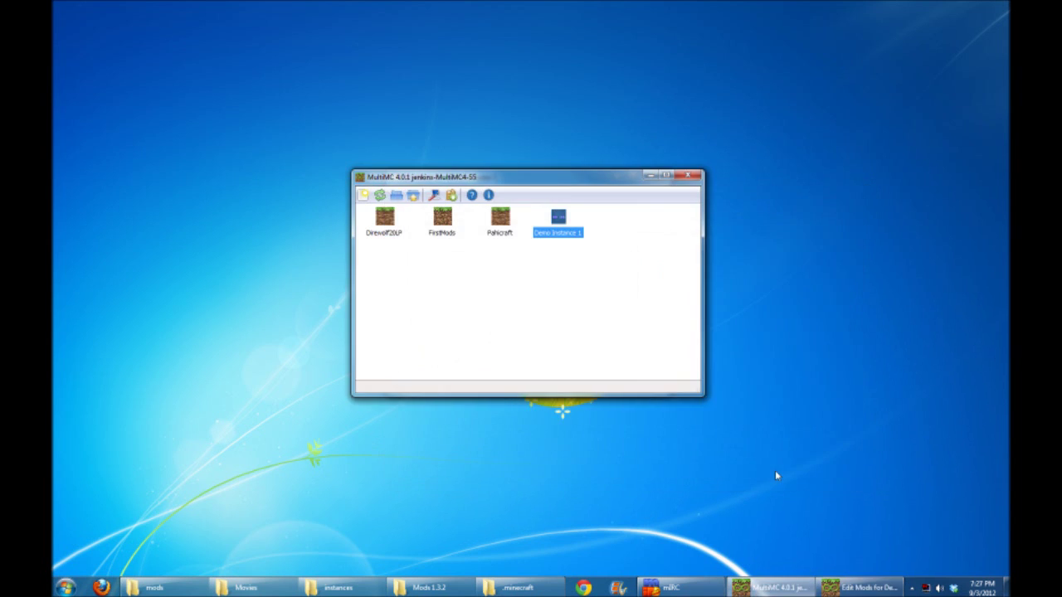
Show the MultiMC Spotlight folder and locate the exported DemoConfigPack.zip
click(180, 589)
click(181, 589)
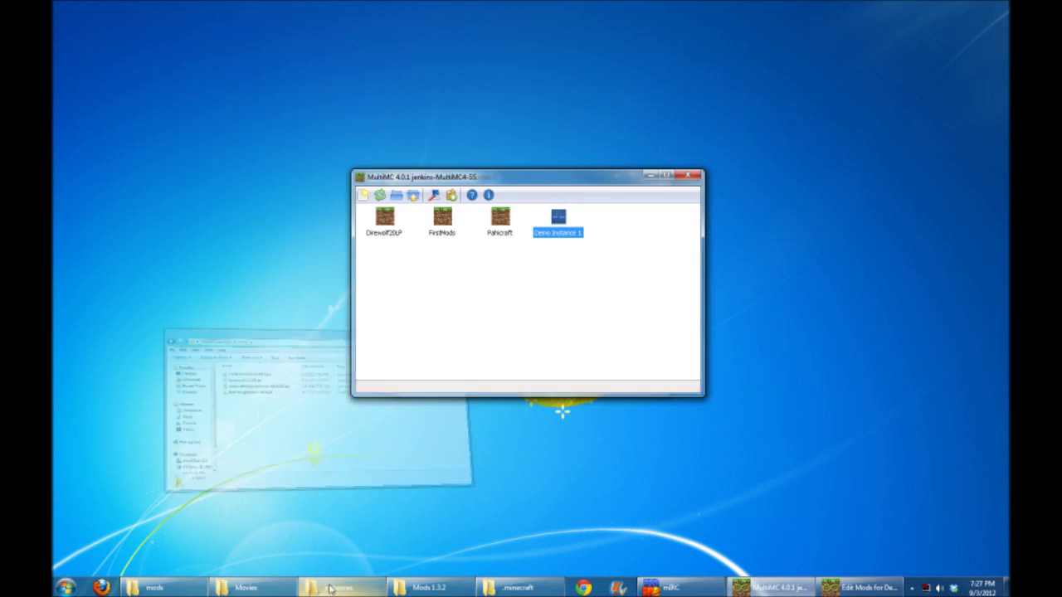
click(166, 589)
click(295, 120)
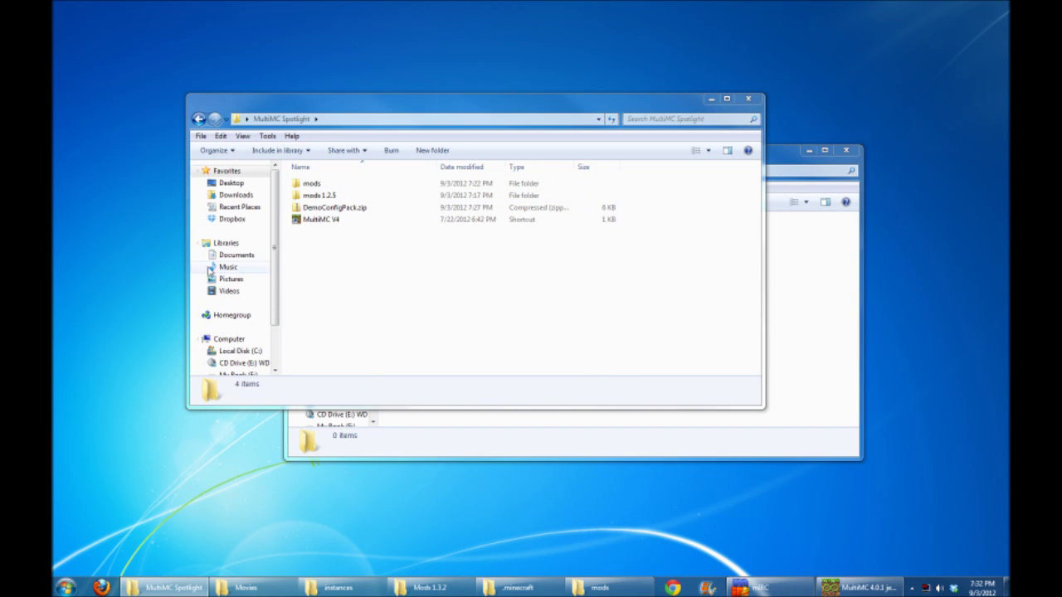
click(344, 209)
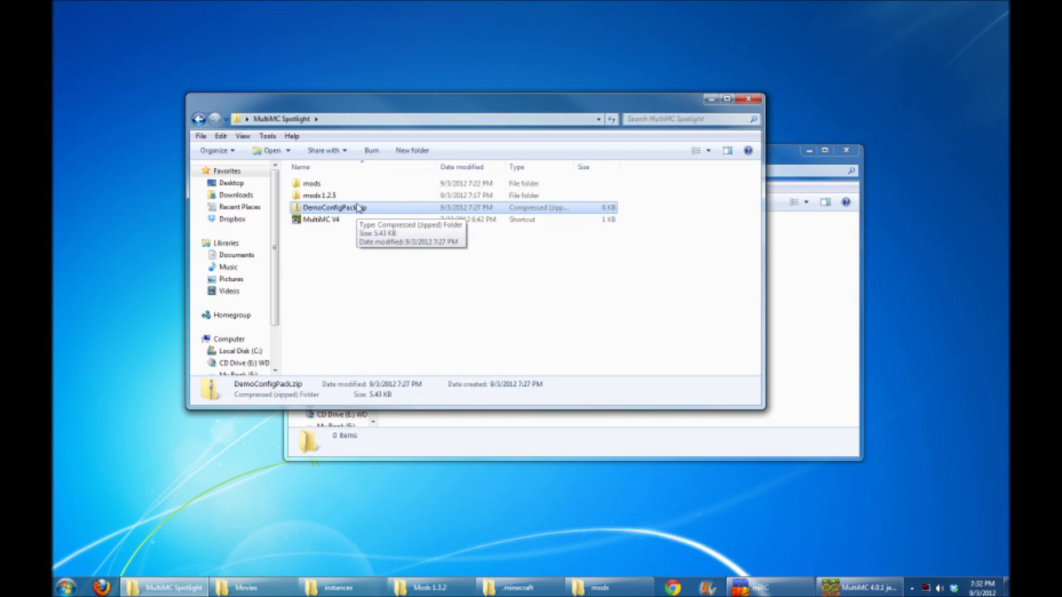
In MultiMC, start importing a config pack as a new instance from DemoConfigPack.zip
click(856, 590)
click(363, 199)
click(429, 227)
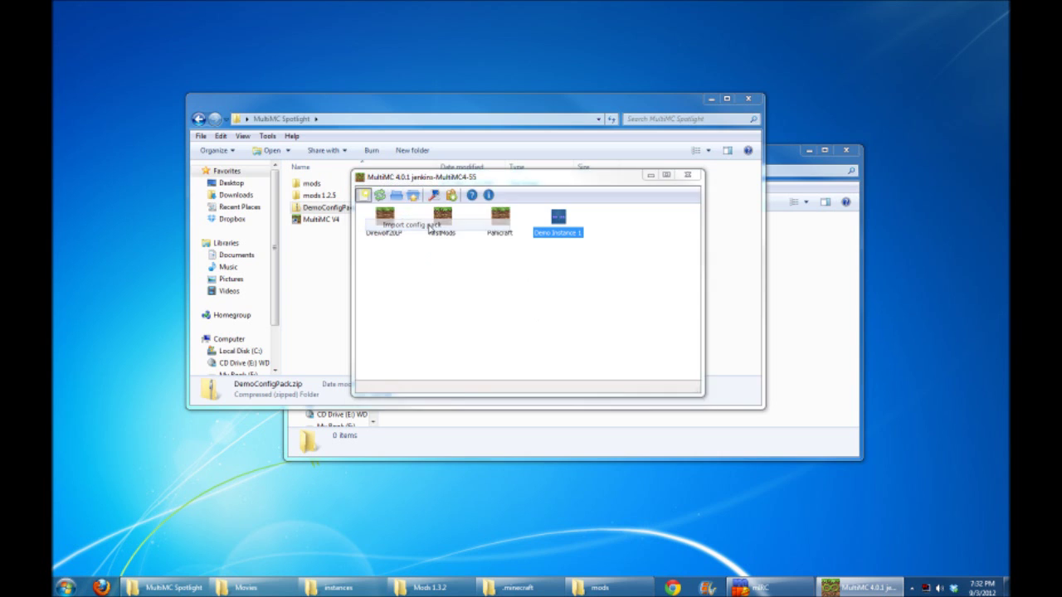
click(524, 290)
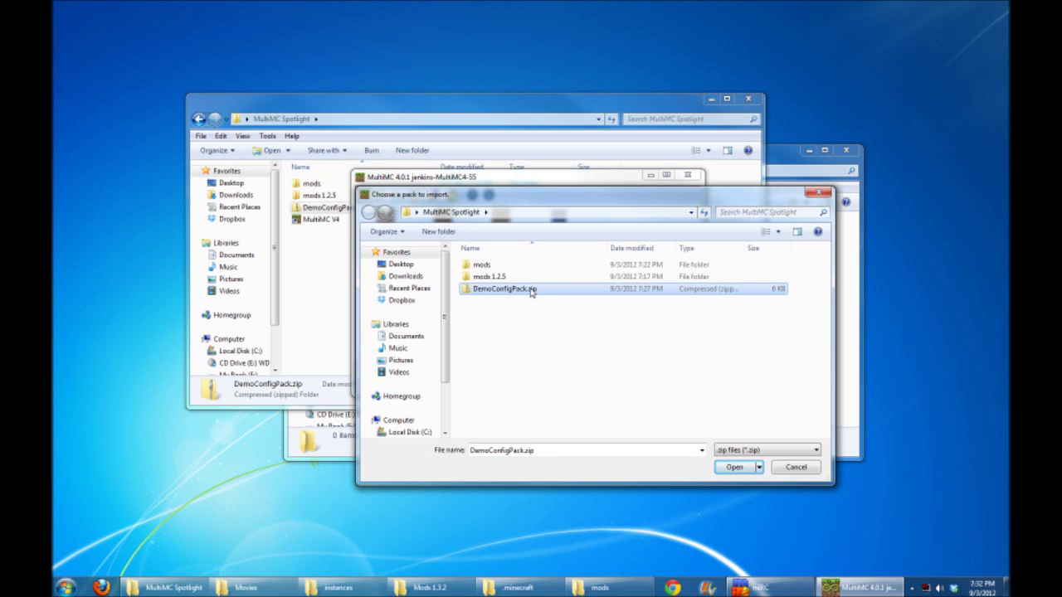
double_click(524, 290)
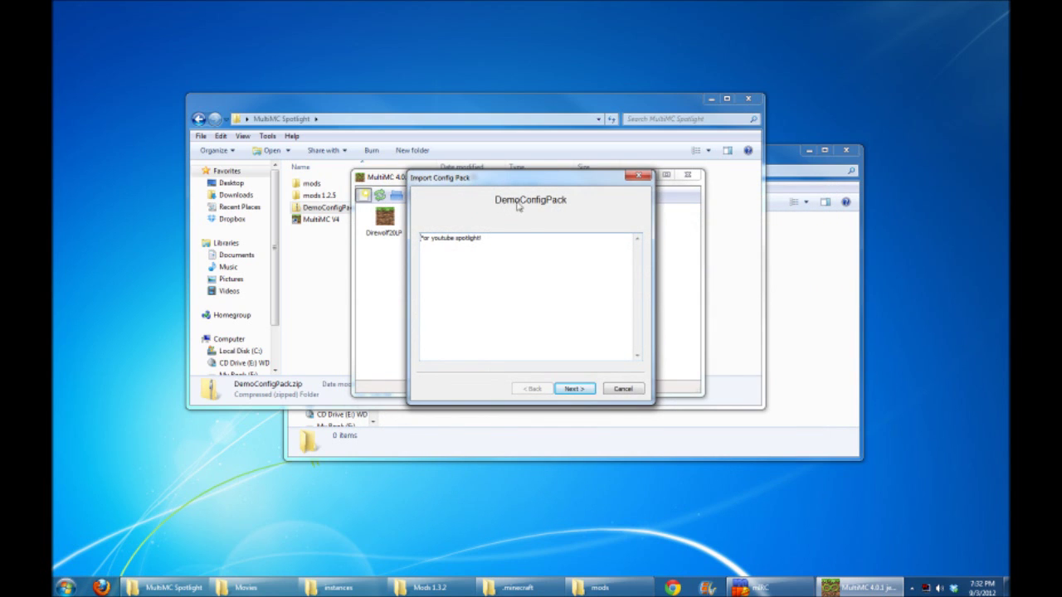
Review the imported pack's notes, continue the import, and examine the list of mods it requires
key(ctrl+shift+Left)
key(ctrl+shift+Left)
key(ctrl+shift+Left)
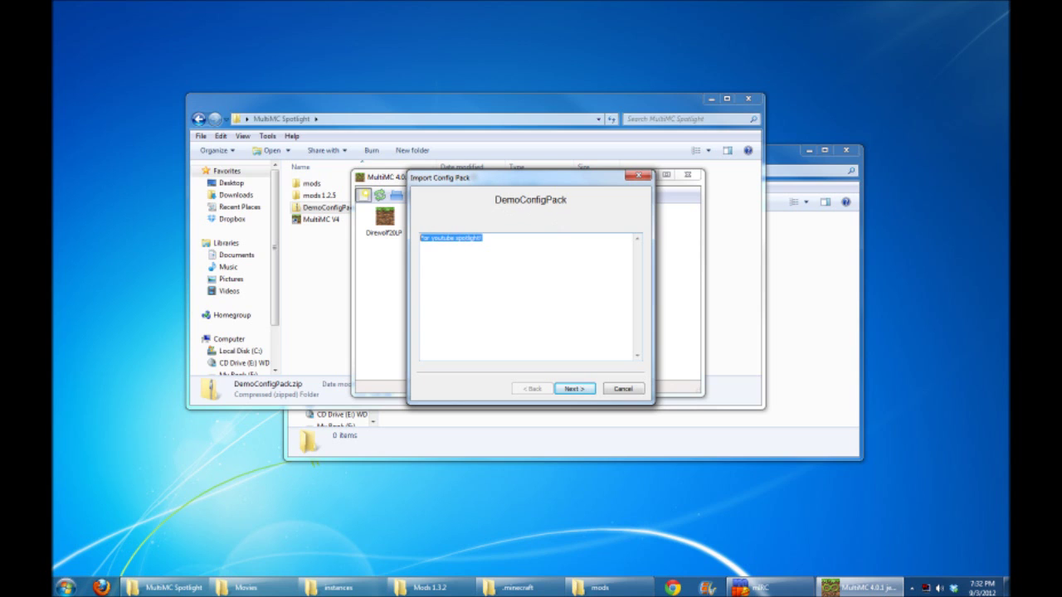
key(Right)
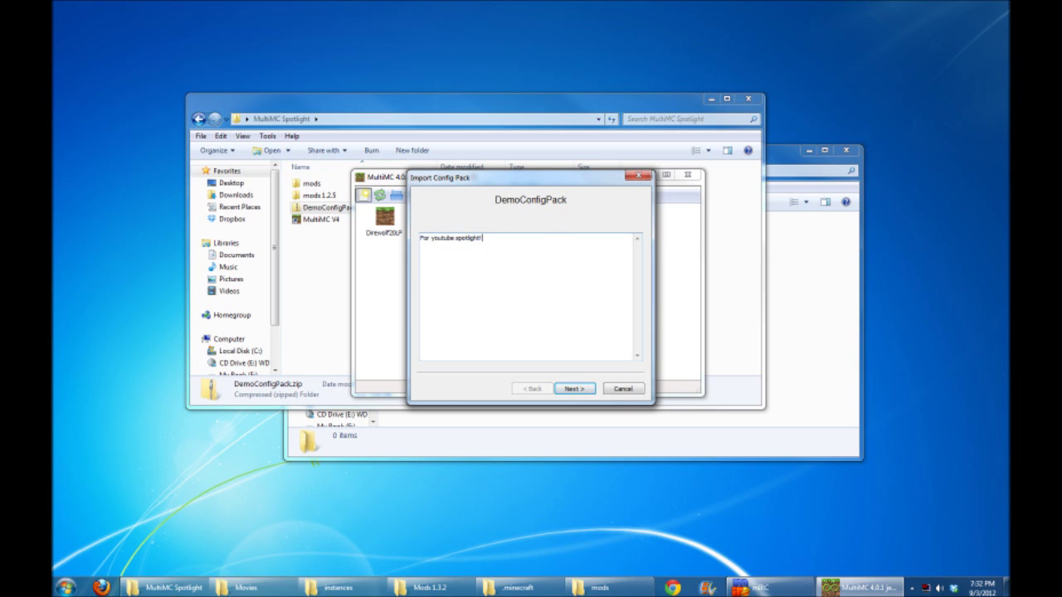
click(573, 390)
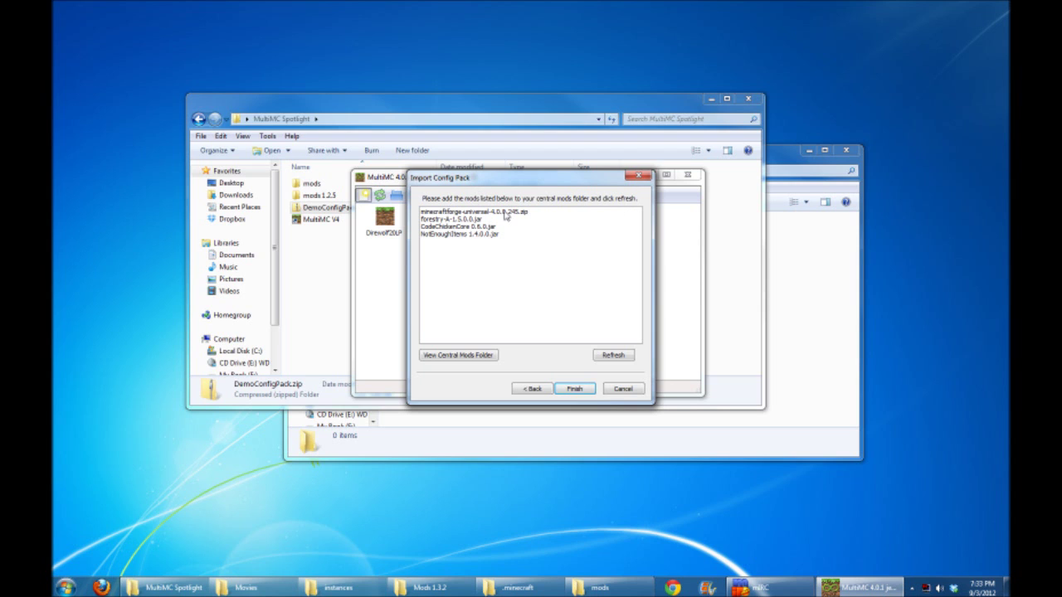
drag(464, 212, 472, 237)
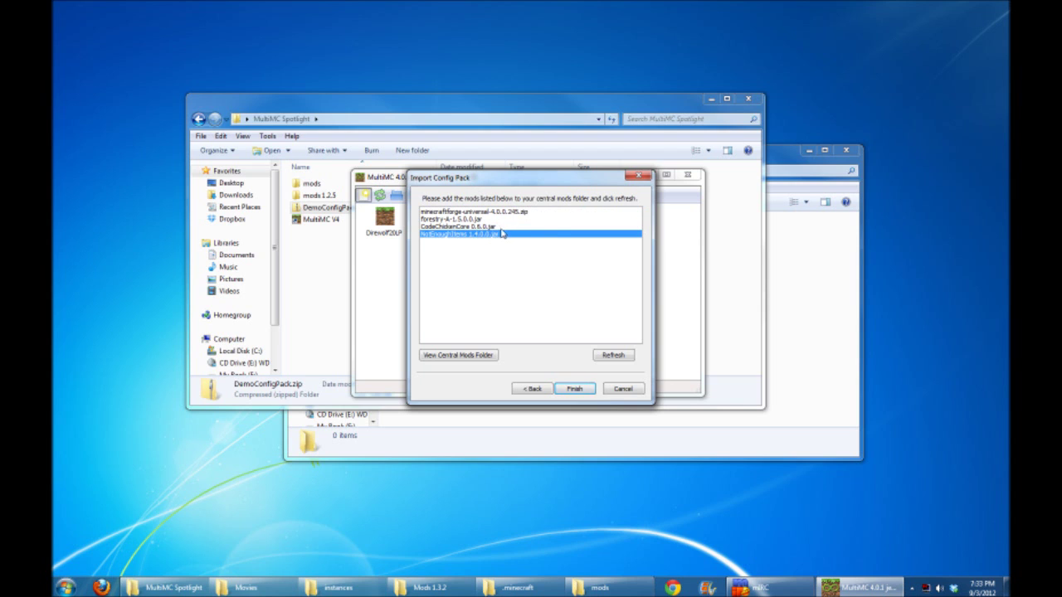
click(484, 212)
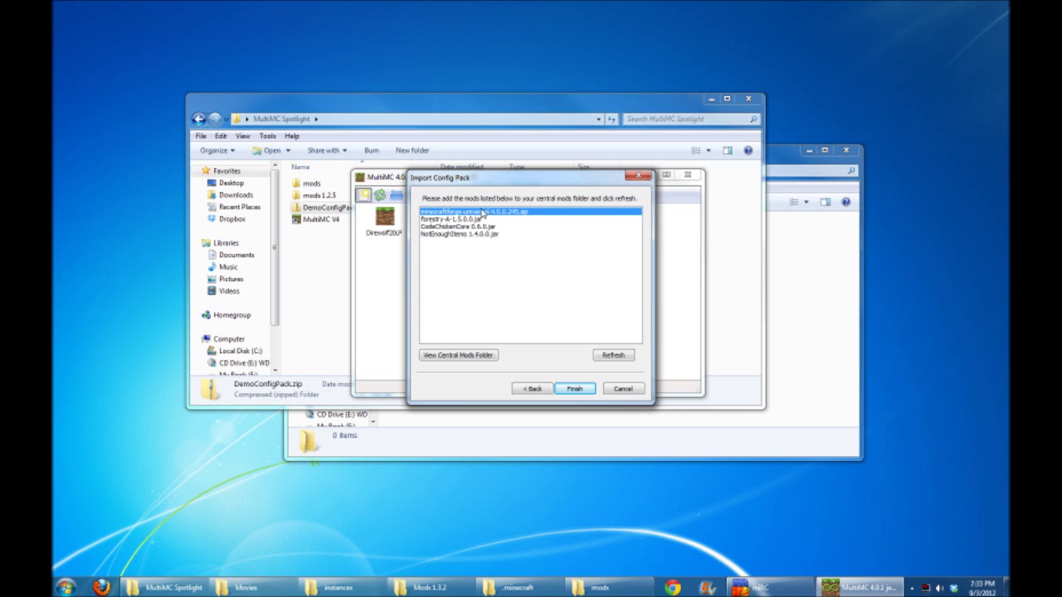
View the central mods folder and check where it sits inside the MultiMC v4 folder
click(454, 358)
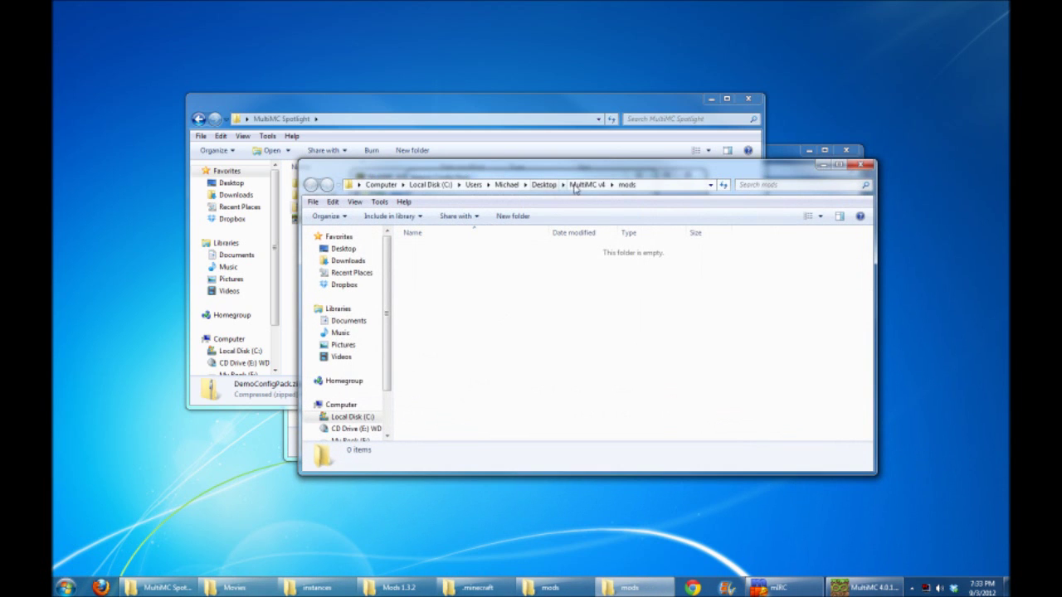
click(577, 185)
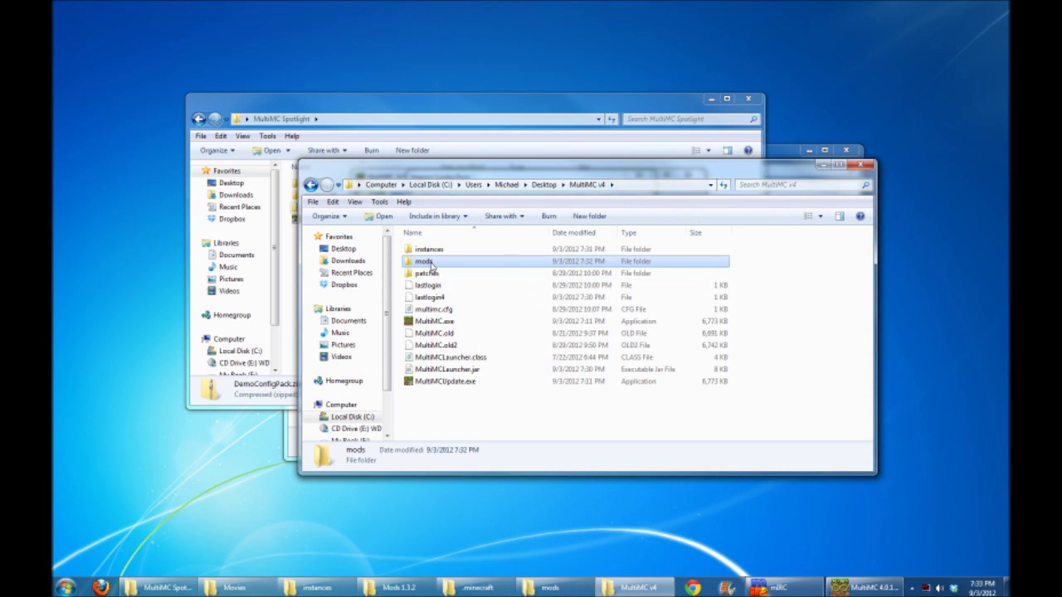
double_click(433, 265)
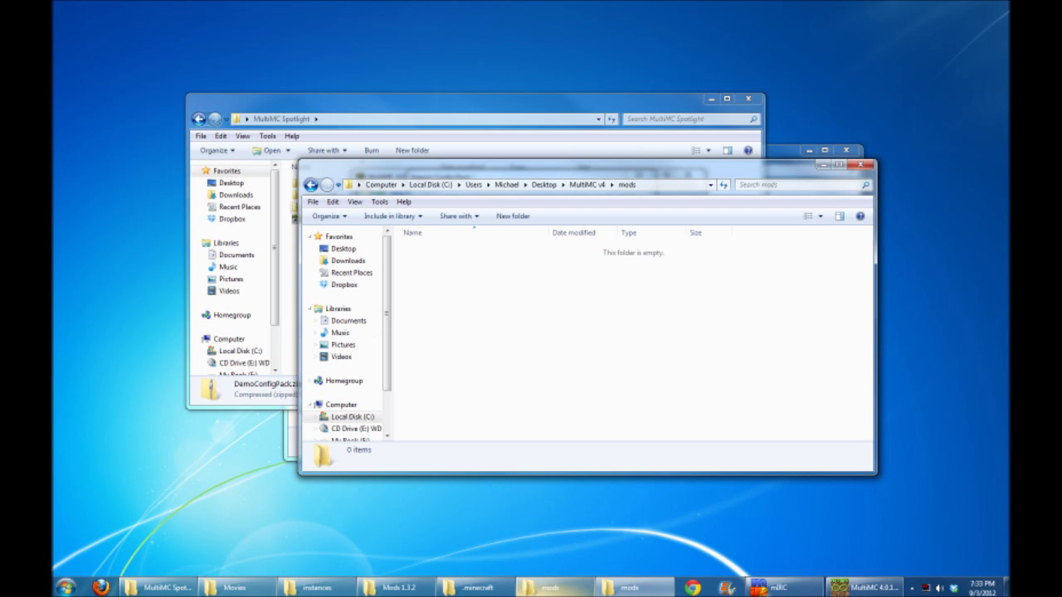
Copy minecraftforge-universal-4.0.0.245.zip from the MultiMC Spotlight mods folder into the central mods folder
click(544, 590)
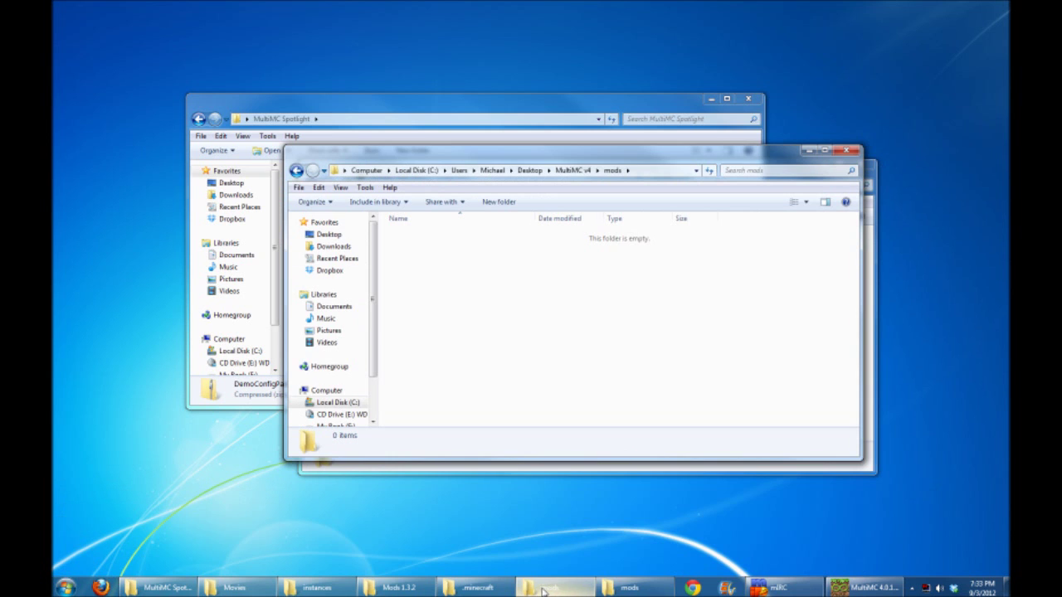
click(162, 588)
double_click(317, 187)
click(789, 275)
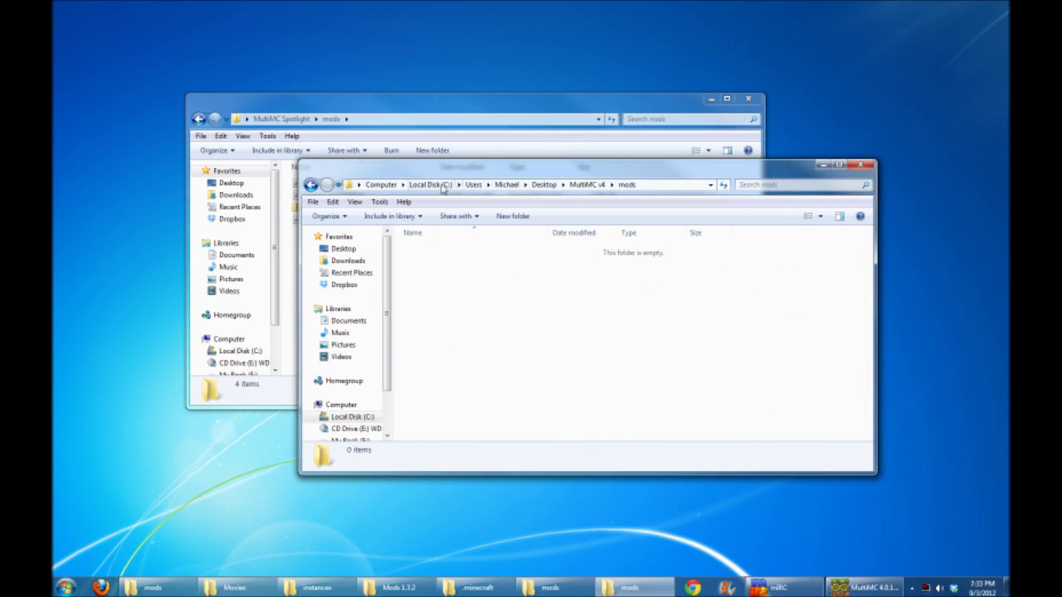
drag(431, 170, 506, 165)
click(336, 220)
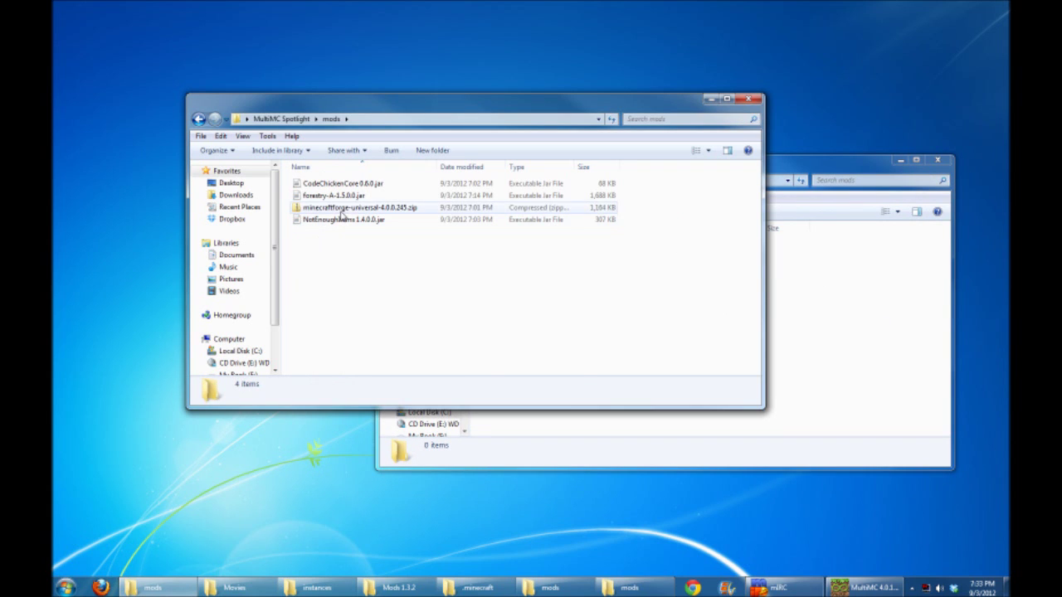
click(343, 209)
drag(340, 212, 827, 327)
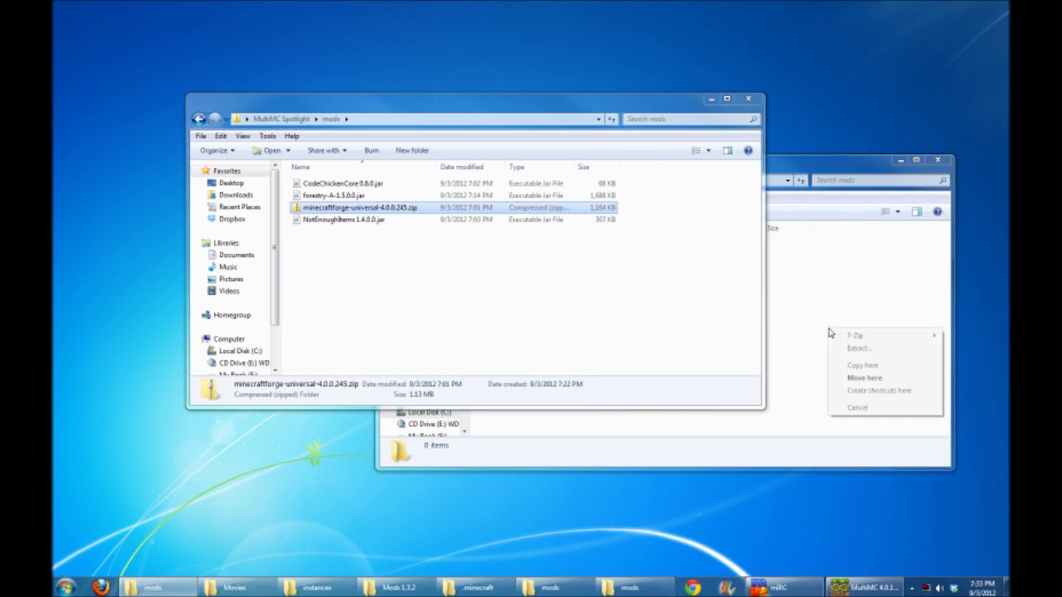
click(857, 368)
Refresh the import's list of required mods and check which ones are still missing
click(867, 587)
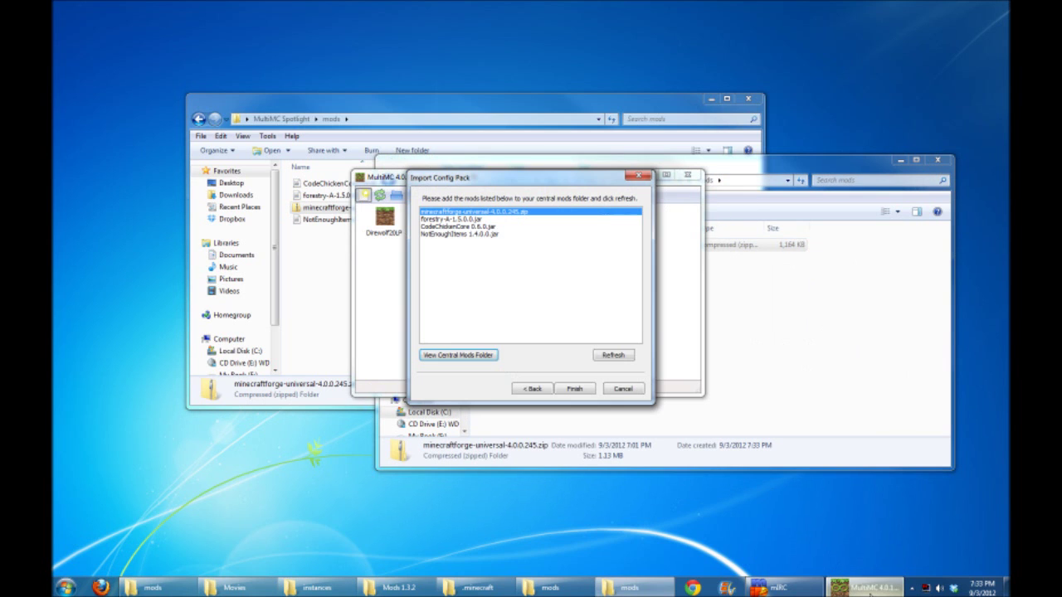
click(613, 356)
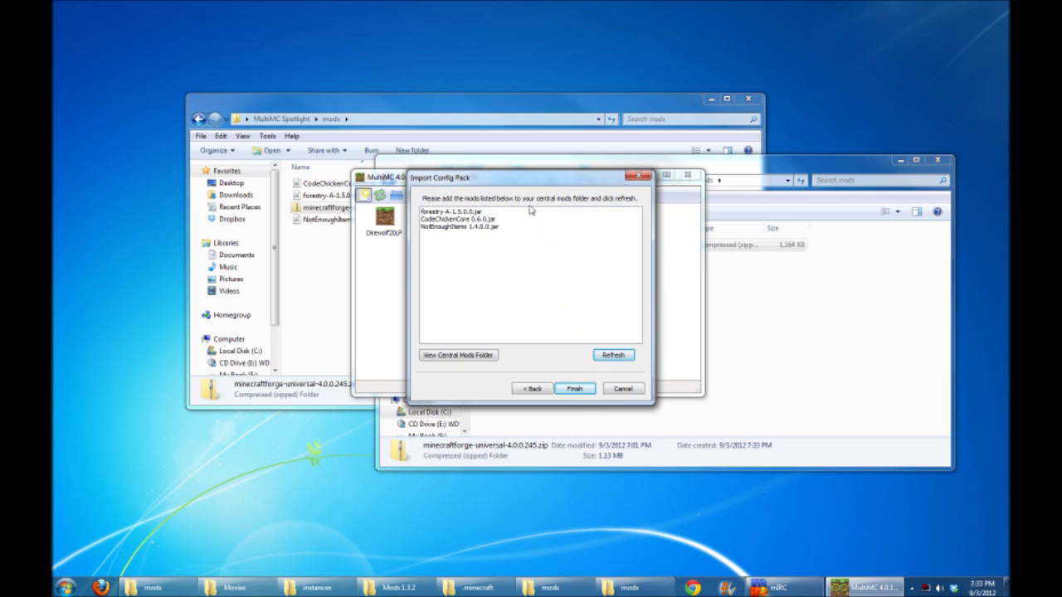
click(455, 212)
click(463, 219)
click(467, 229)
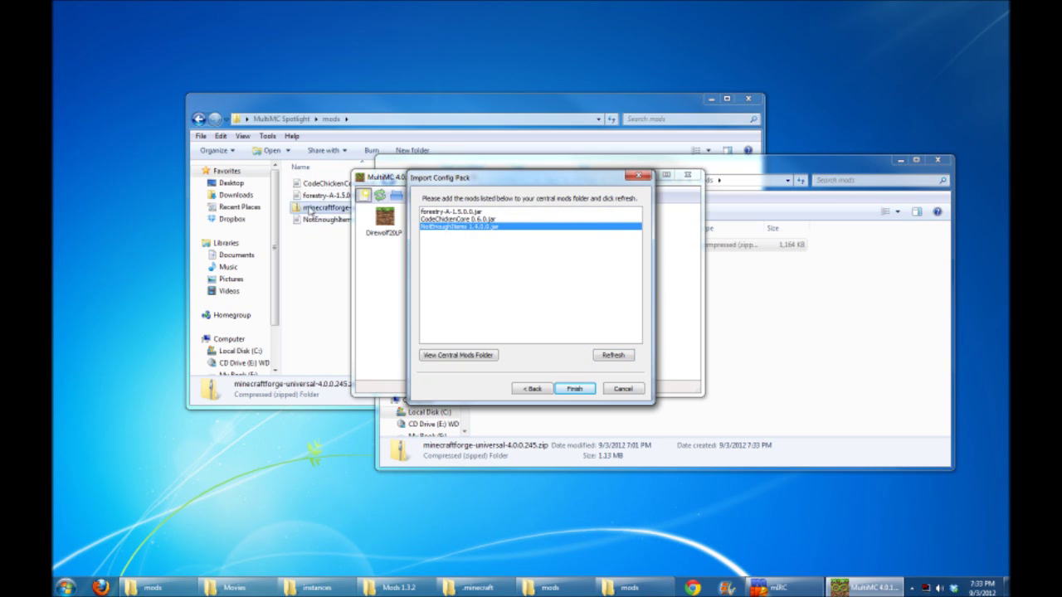
Copy the CodeChickenCore, forestry-A-1.5.0.0 and NotEnoughItems 1.4.0.0 jar files from the MultiMC Spotlight mods folder into the central mods folder
click(324, 184)
ctrl+click(342, 196)
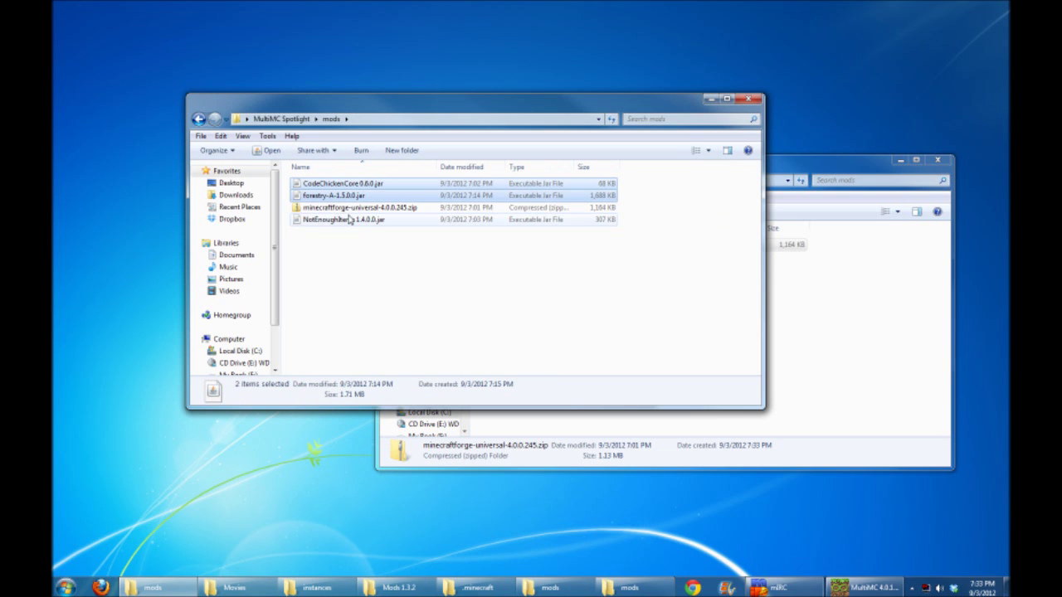
ctrl+click(339, 220)
drag(339, 220, 900, 365)
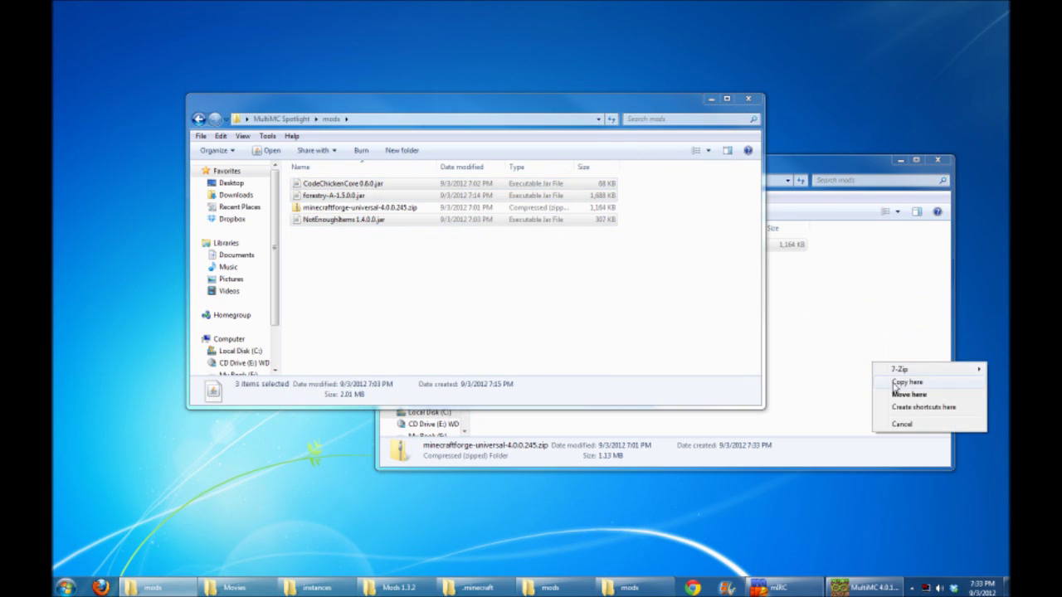
click(896, 380)
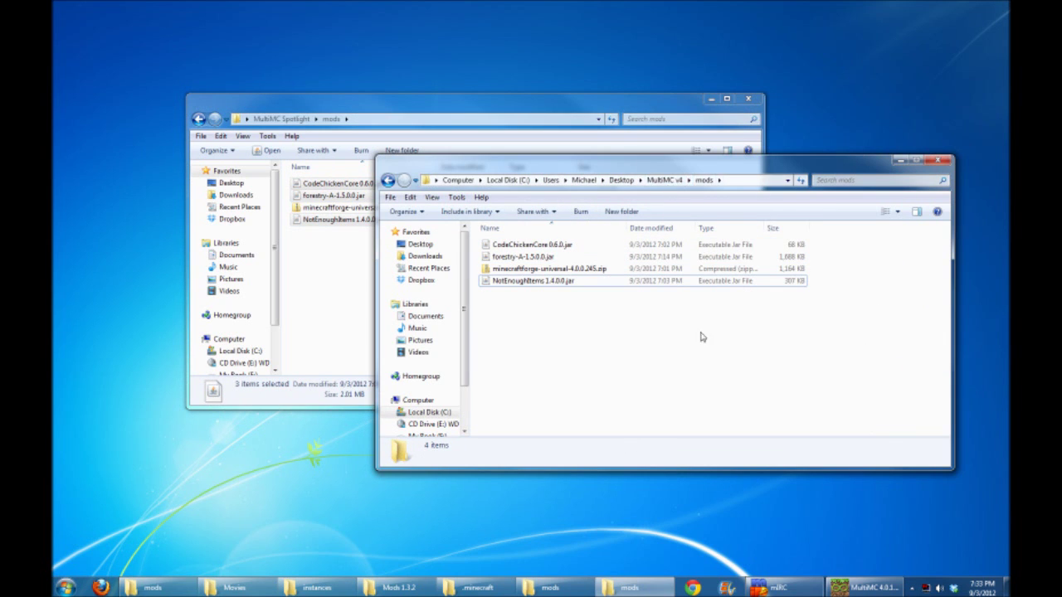
Refresh the import's list of required mods and finish the config pack import wizard
click(867, 587)
click(614, 355)
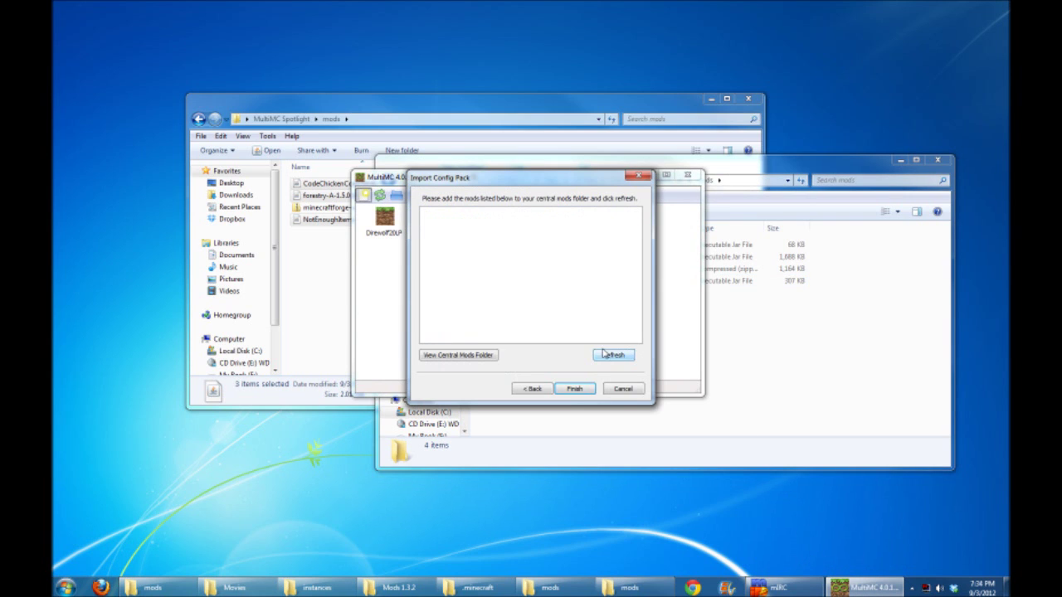
click(574, 390)
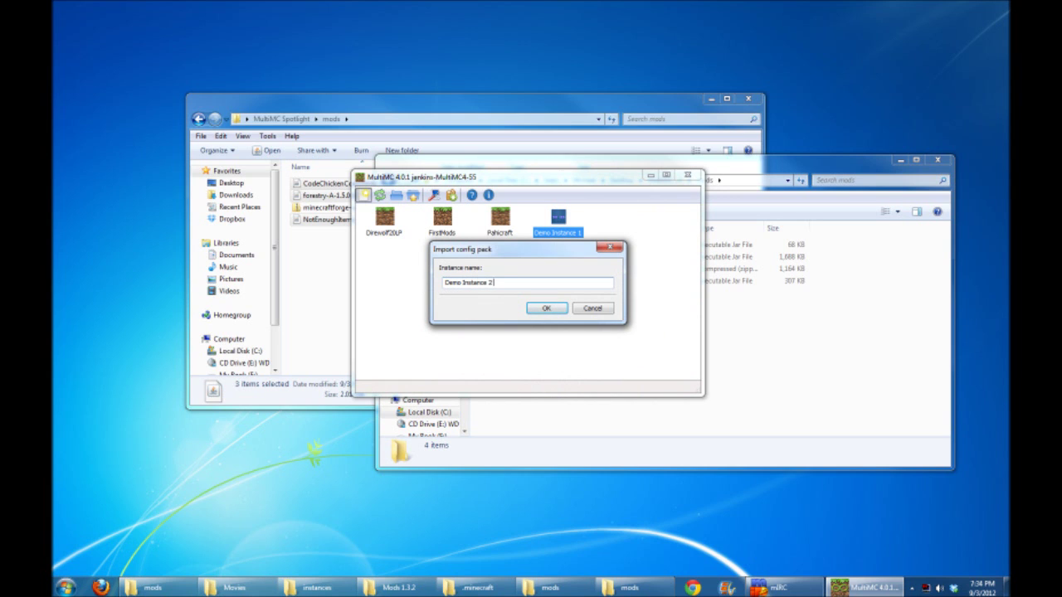
Name the imported instance "Demo Instance 2", removing the "- Imported!" suffix, and confirm its creation
key(Return)
click(581, 331)
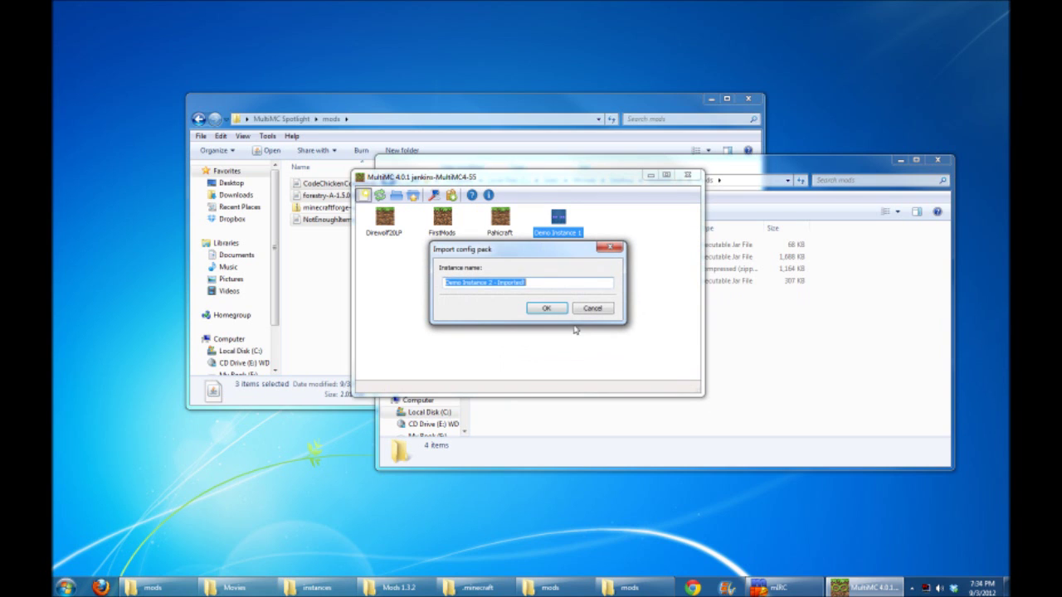
drag(526, 283, 492, 282)
key(BackSpace)
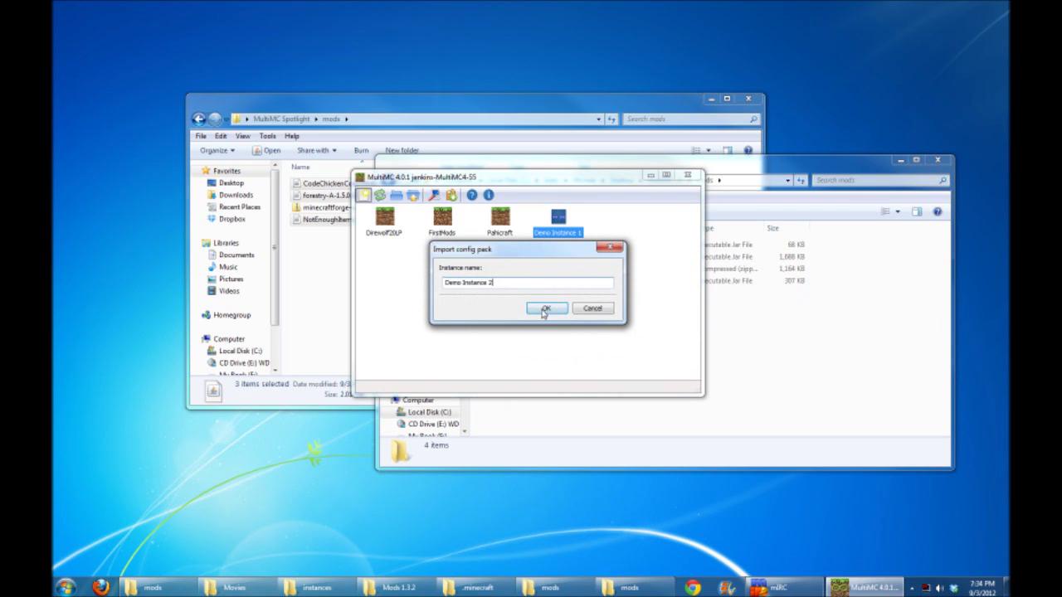
click(545, 312)
Check the jar mods, coremods and mods folder contents of Demo Instance 2, and close its mod editor
click(621, 220)
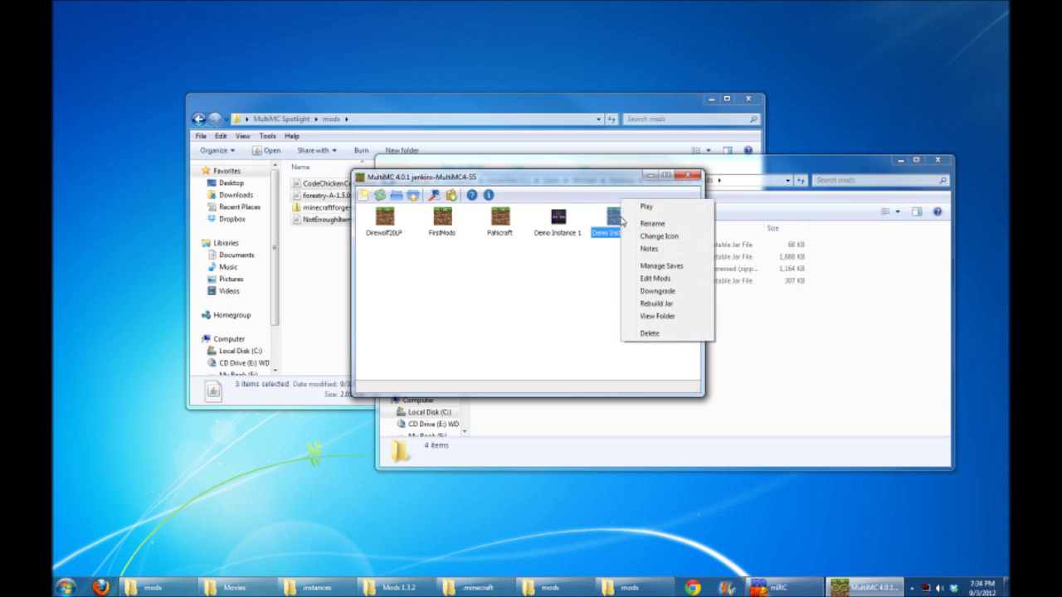
click(655, 280)
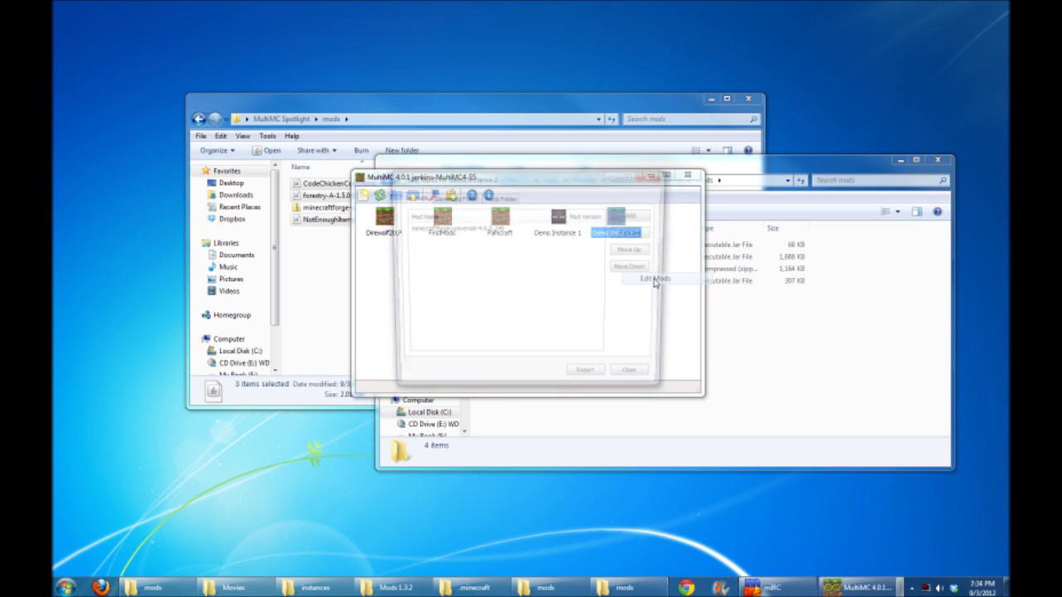
click(460, 236)
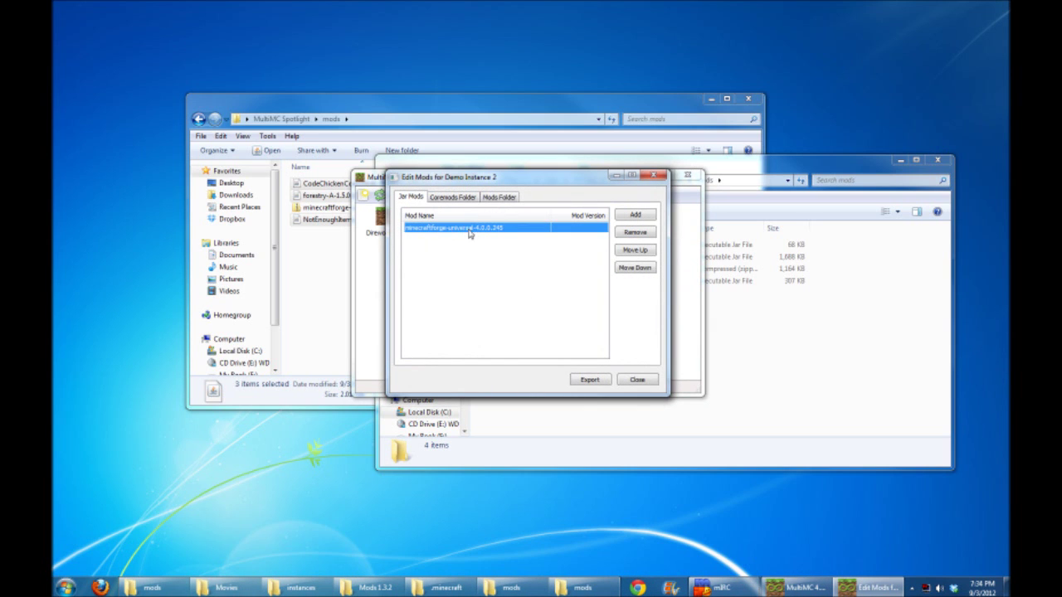
click(454, 200)
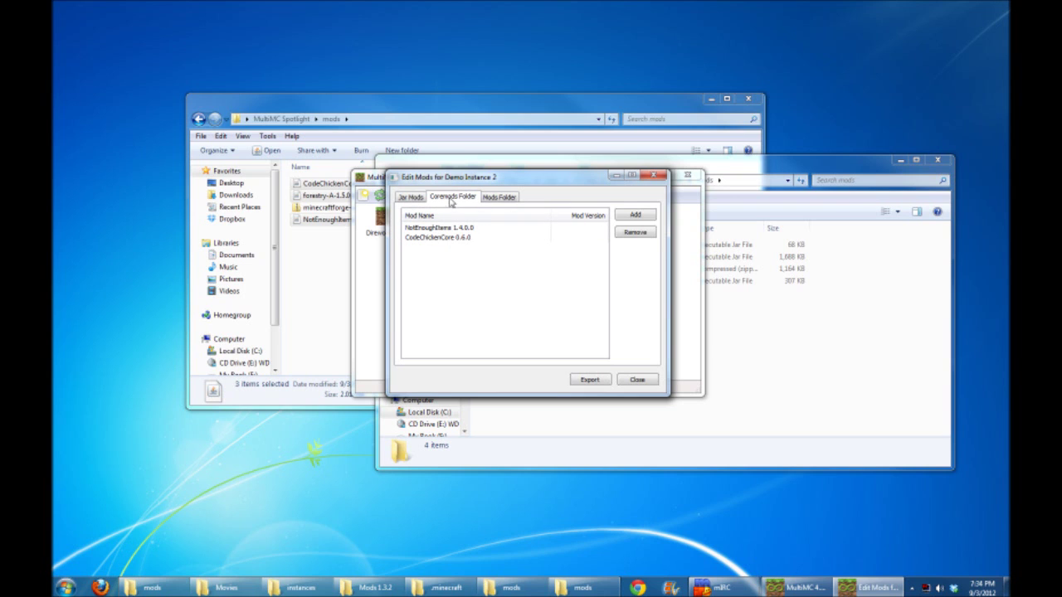
click(485, 200)
click(465, 229)
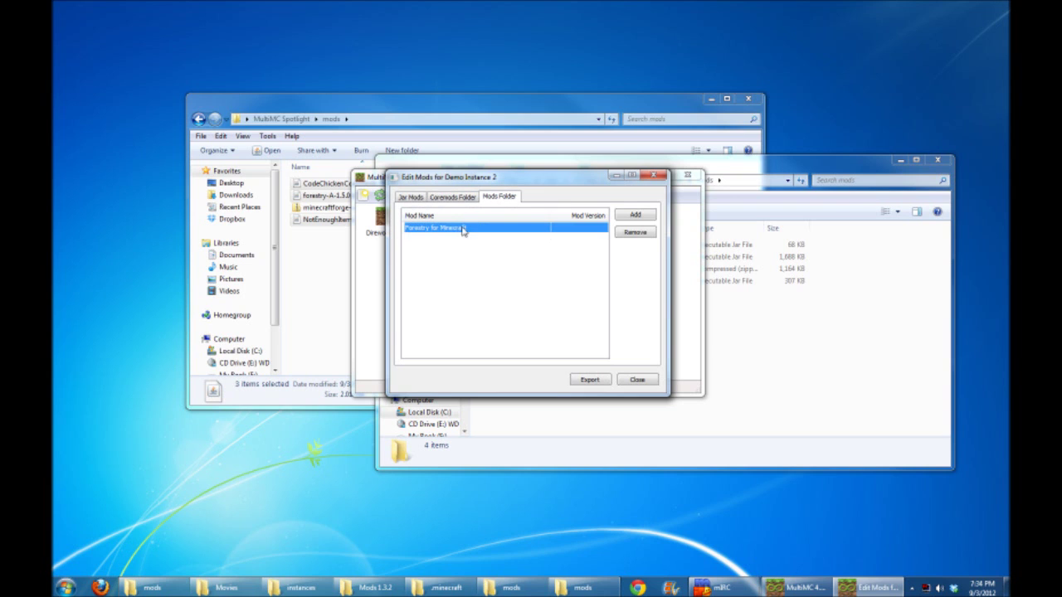
click(404, 200)
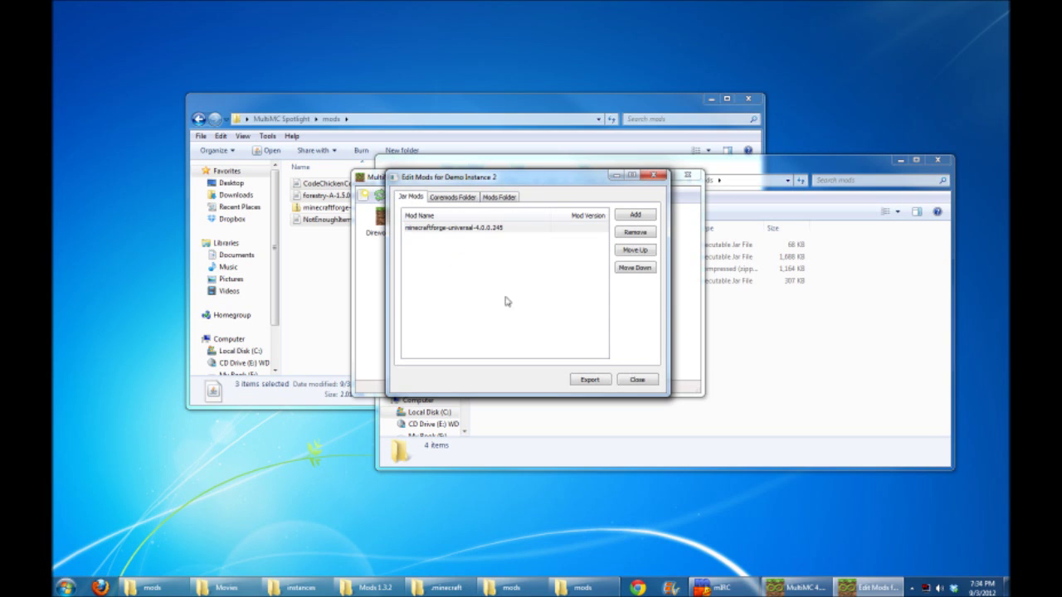
click(646, 381)
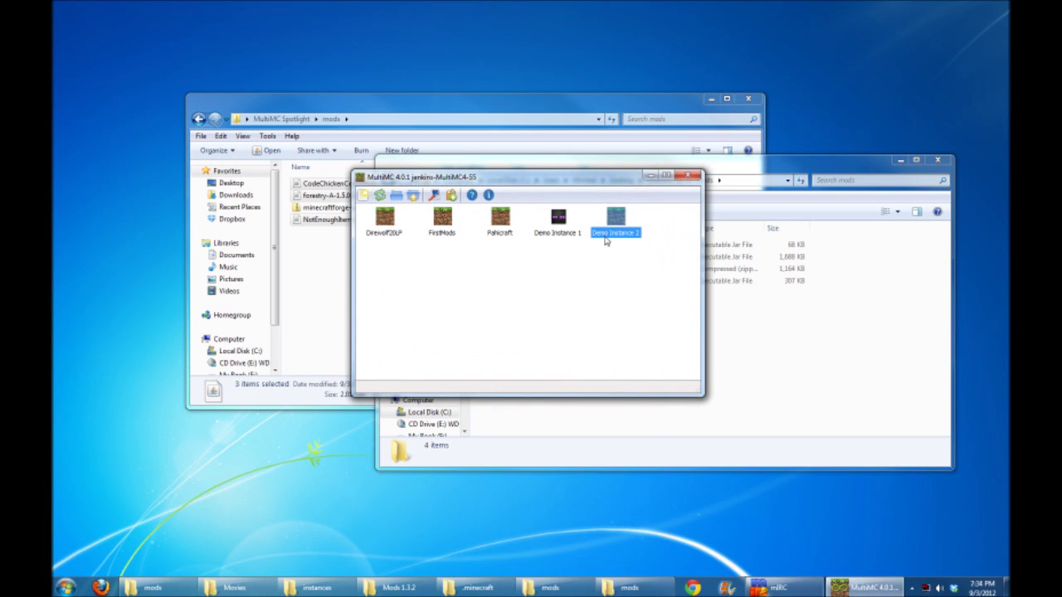
View the config folder inside Demo Instance 2's .minecraft folder to check the imported configuration files, and close it
click(602, 323)
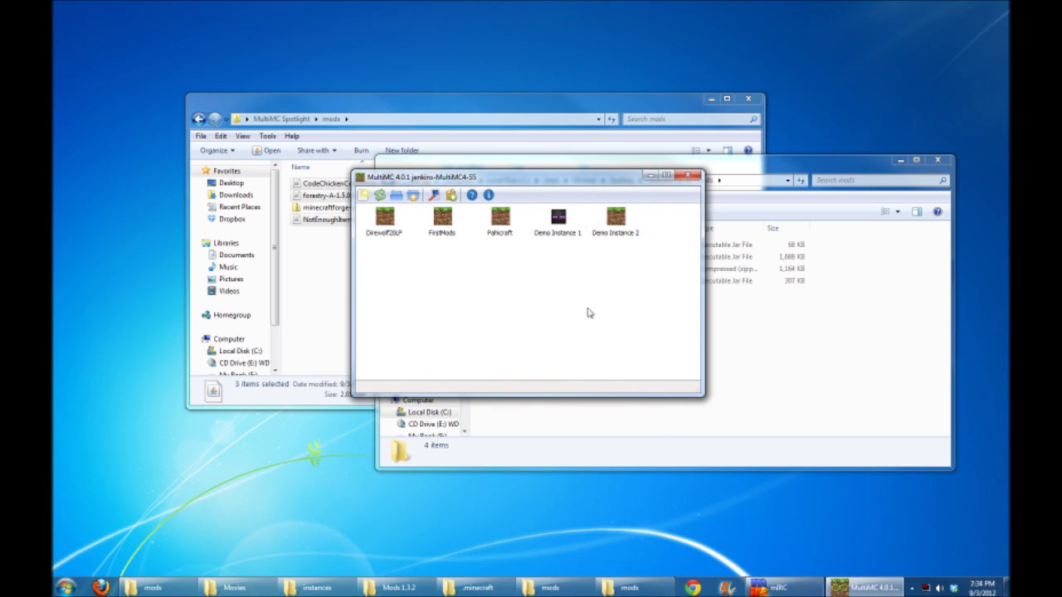
click(627, 222)
right_click(615, 218)
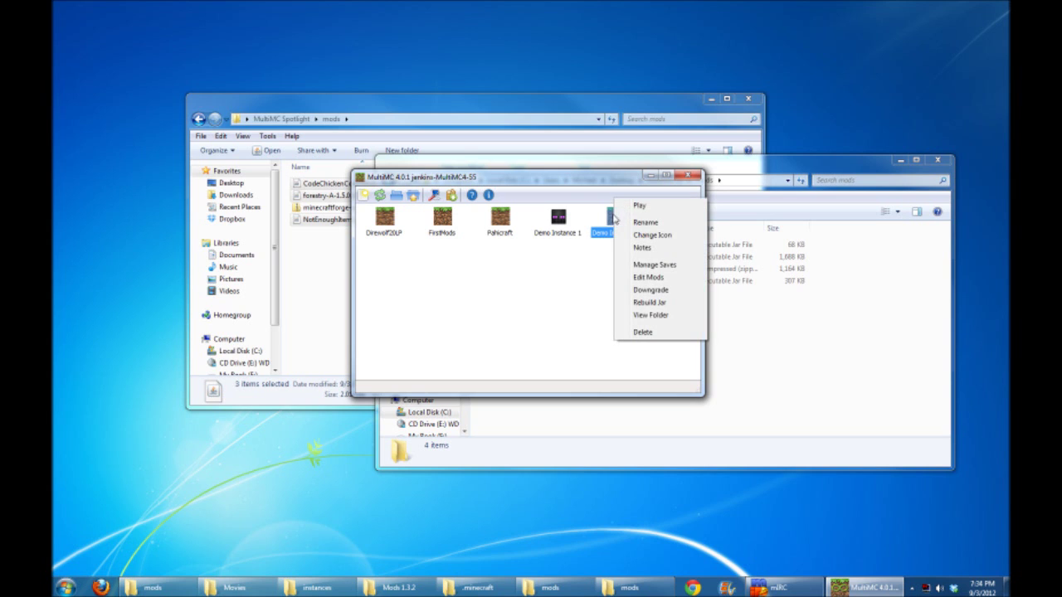
click(652, 316)
double_click(562, 263)
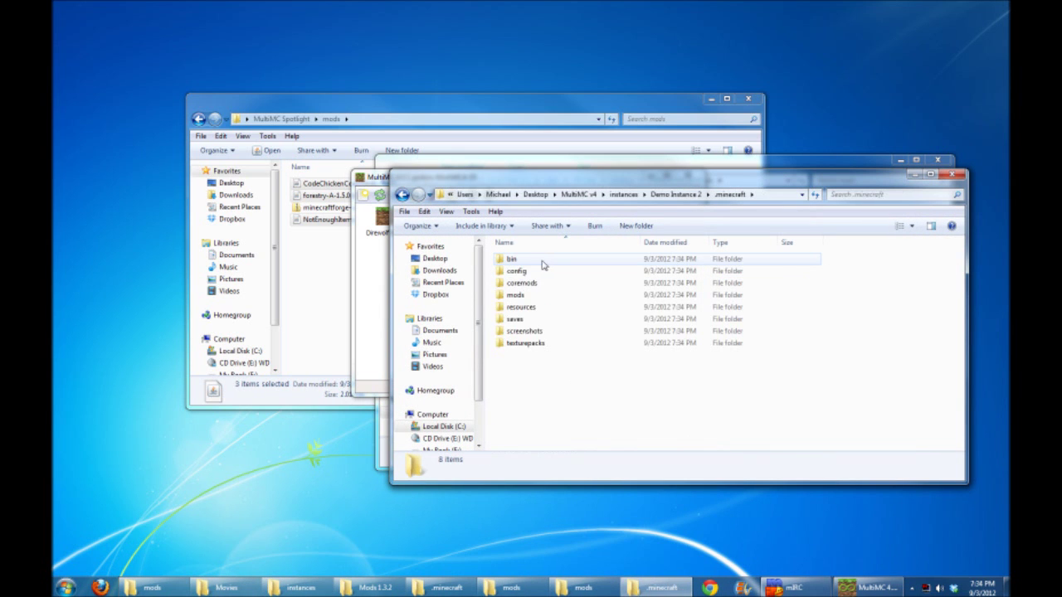
double_click(529, 272)
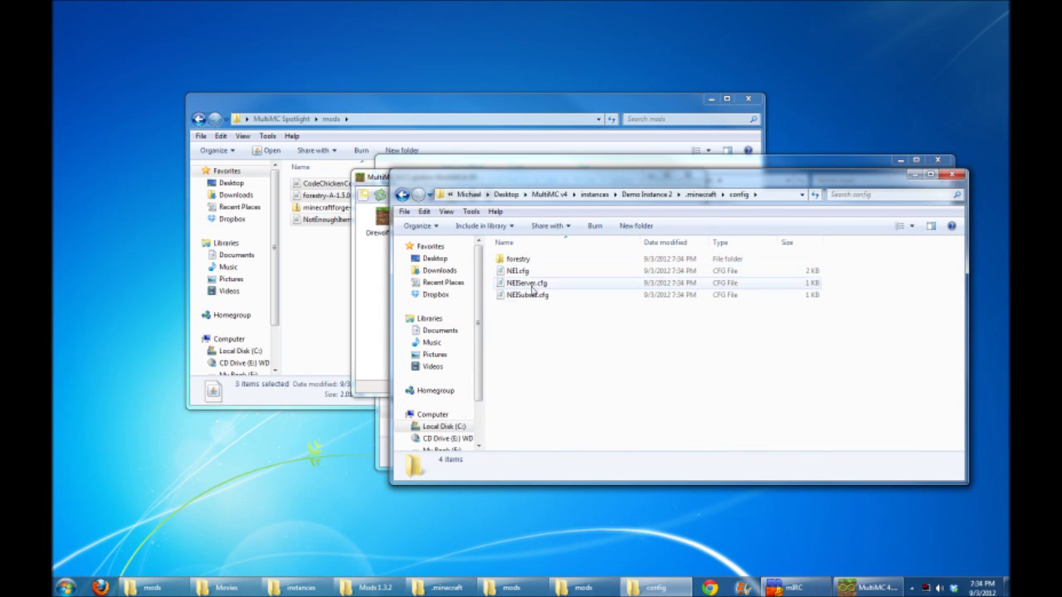
click(953, 174)
click(541, 275)
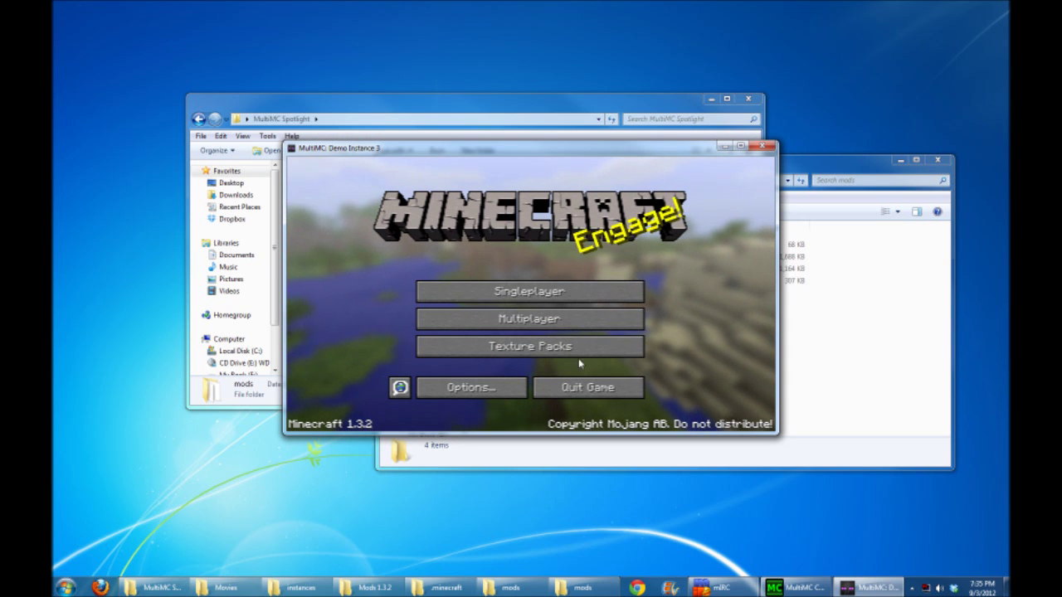
Quit the running Minecraft game and open the downgrade version list for Demo Instance 3
click(604, 391)
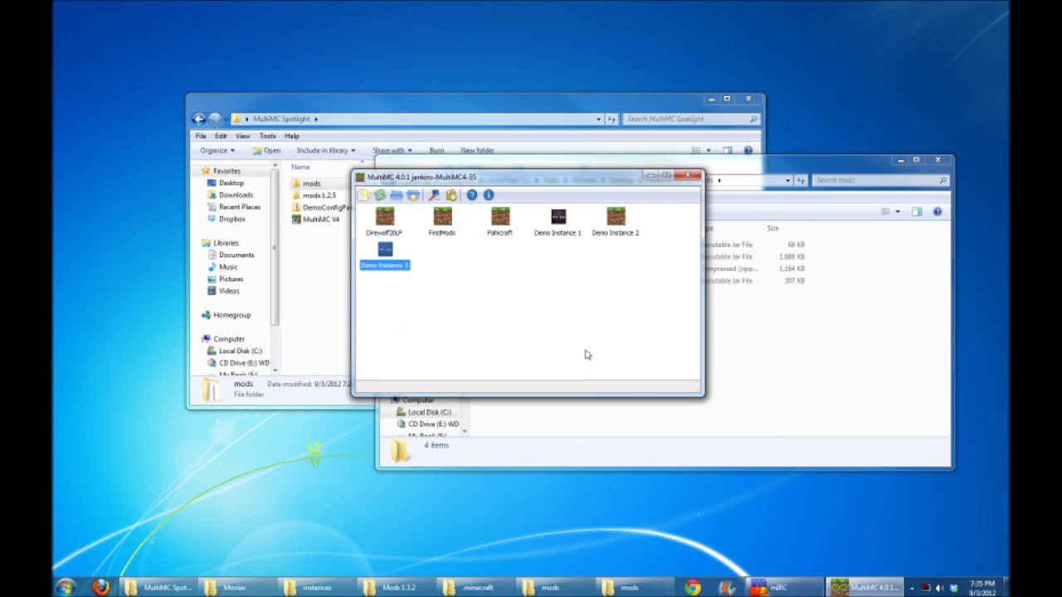
right_click(390, 254)
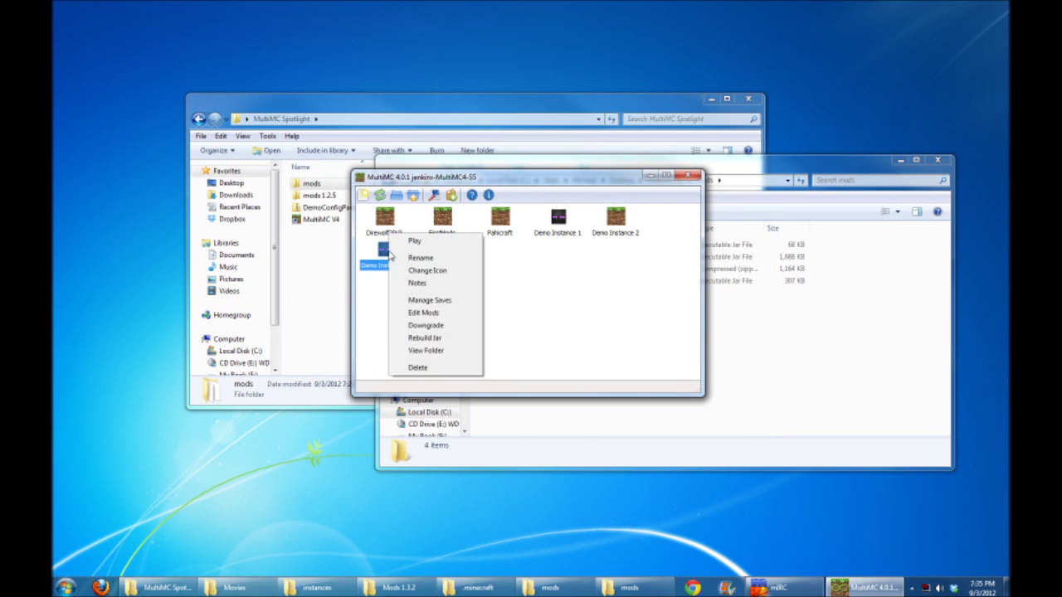
click(426, 327)
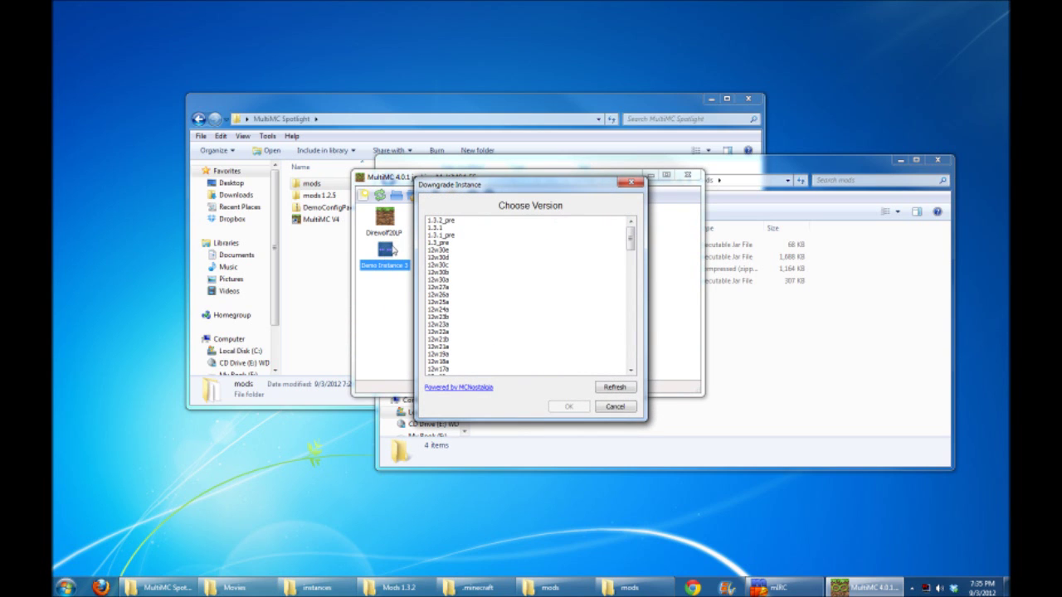
Examine the Minecraft versions offered for downgrading, from the recent releases to the old alpha and infdev builds
click(462, 230)
scroll(477, 268, down, 3)
scroll(477, 268, down, 1)
scroll(477, 268, down, 4)
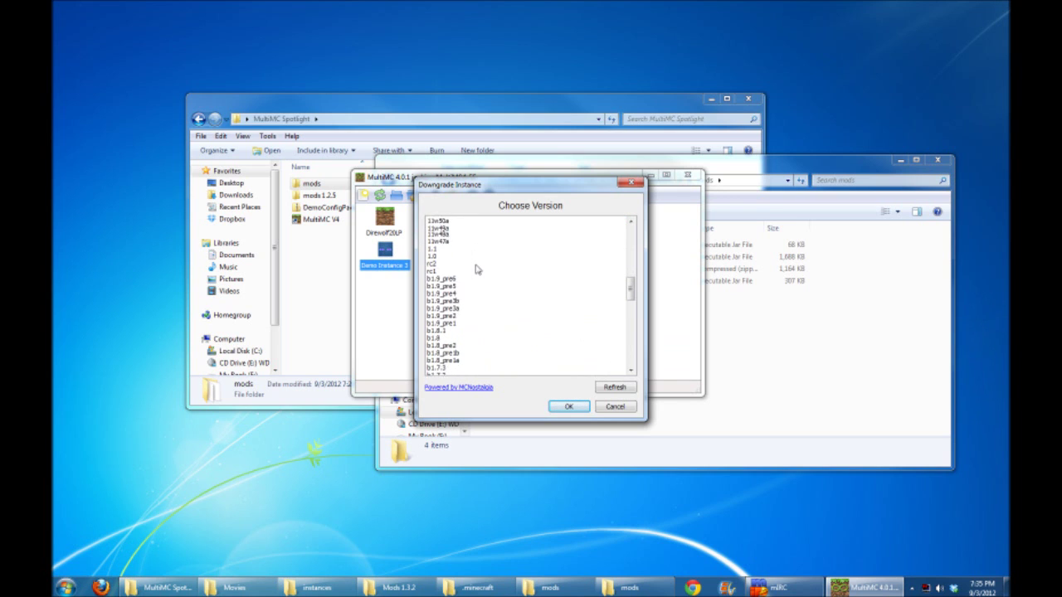
scroll(456, 255, up, 6)
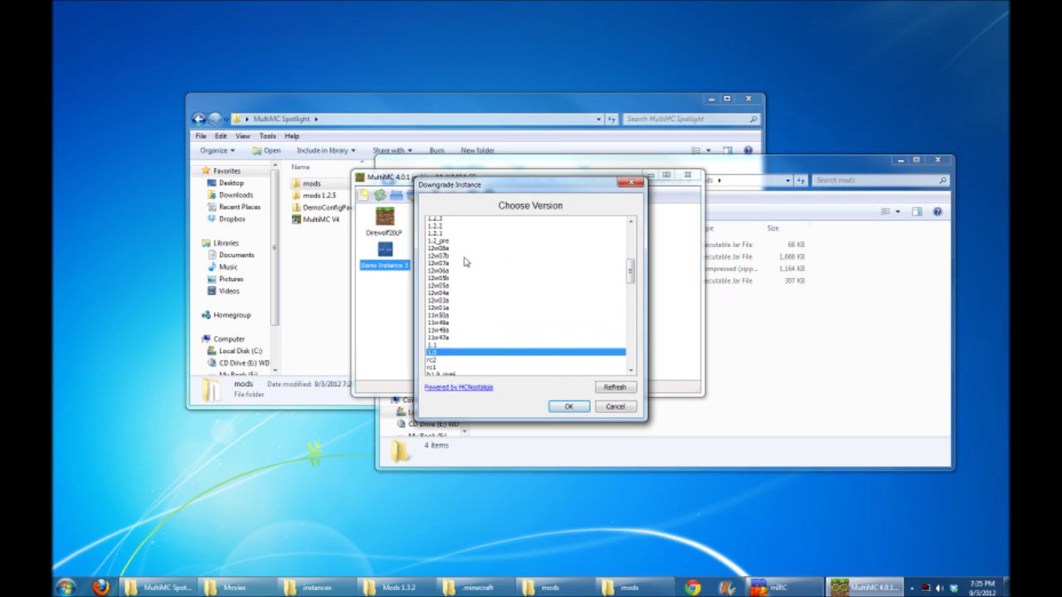
scroll(500, 336, down, 15)
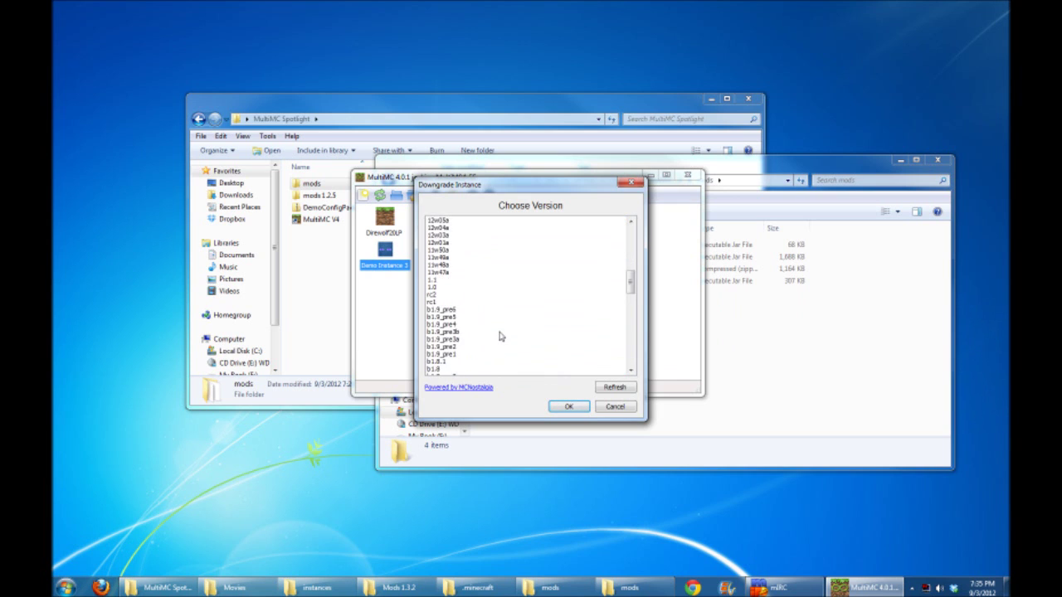
scroll(500, 336, down, 3)
scroll(500, 336, down, 10)
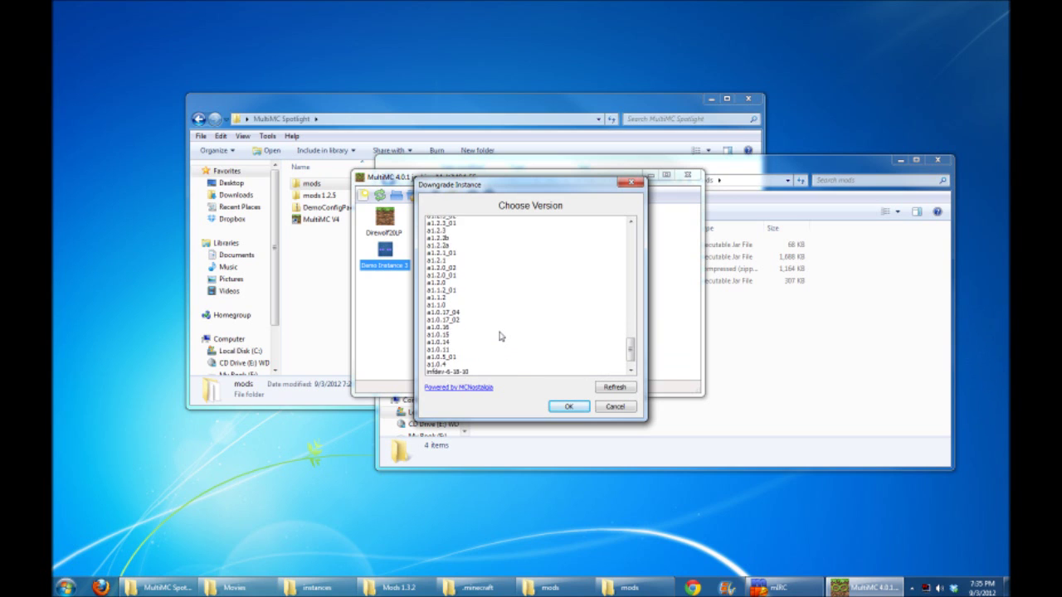
scroll(500, 336, up, 10)
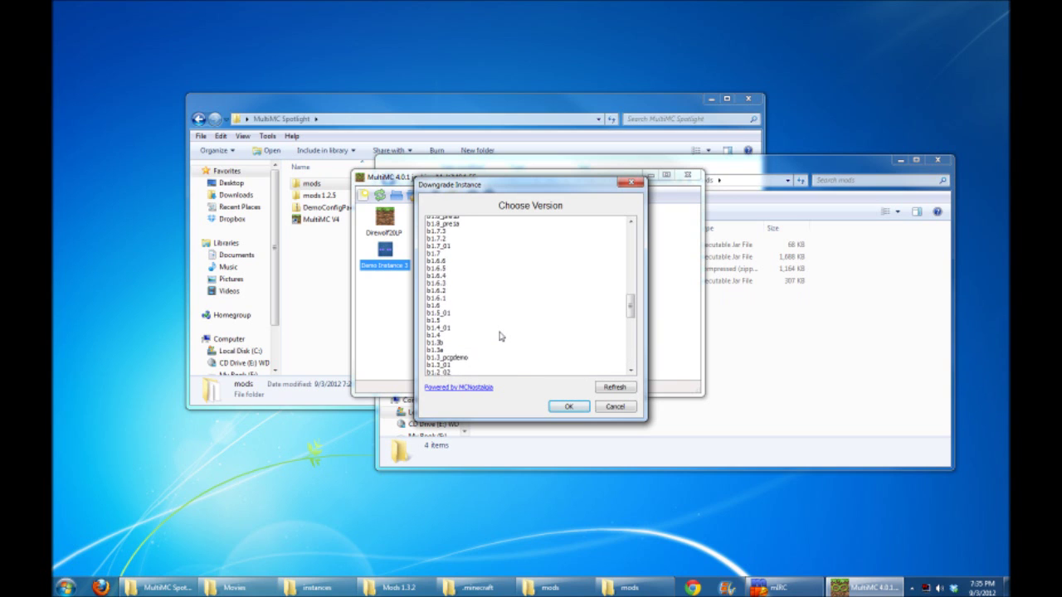
scroll(500, 336, up, 2)
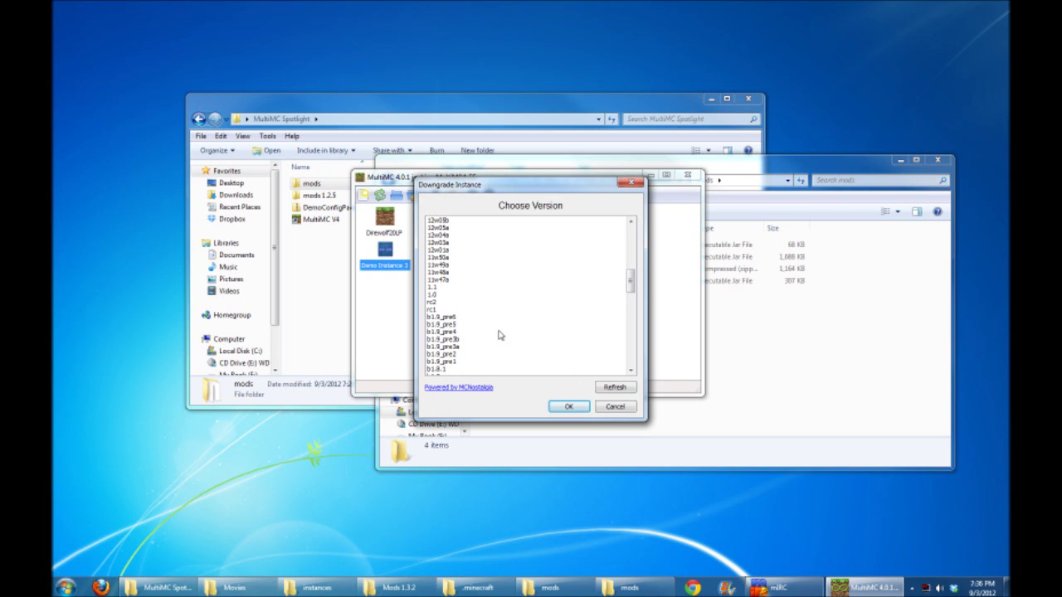
scroll(501, 336, down, 1)
Downgrade Demo Instance 3 to Minecraft version b1.8.1
click(461, 341)
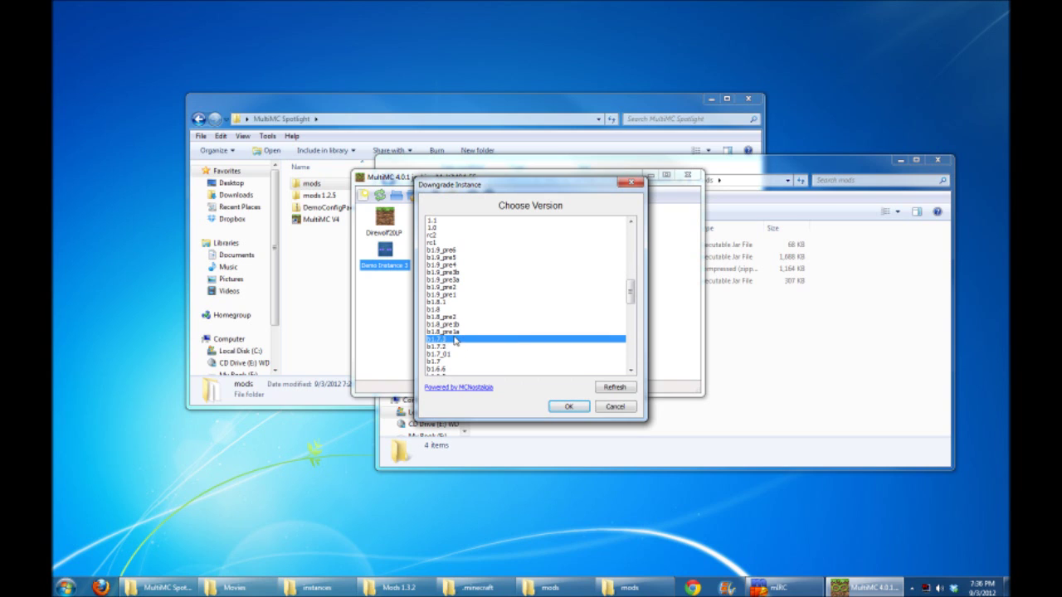
scroll(468, 344, up, 3)
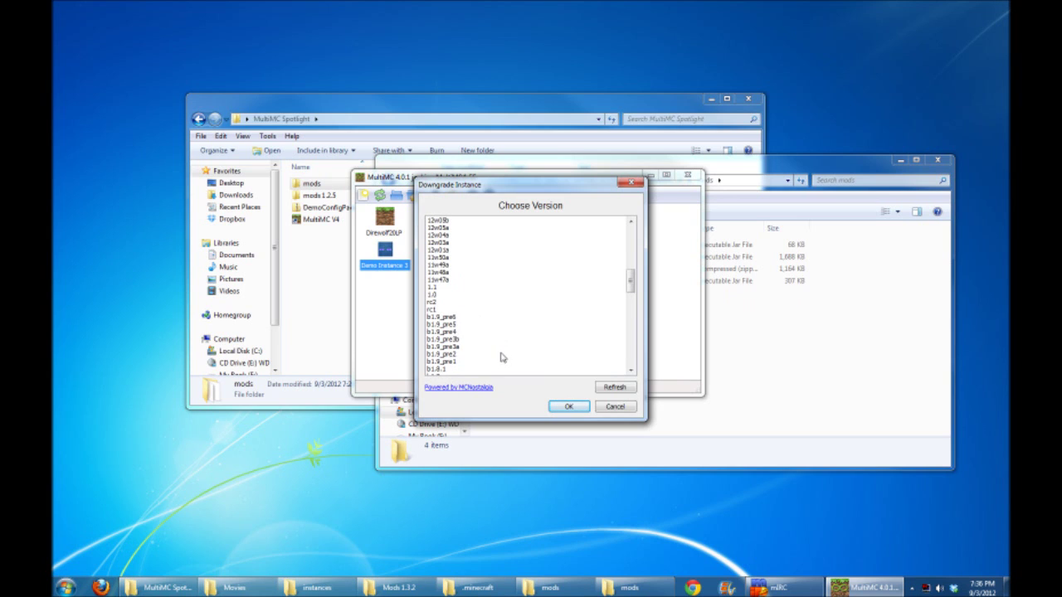
scroll(485, 344, down, 2)
click(464, 325)
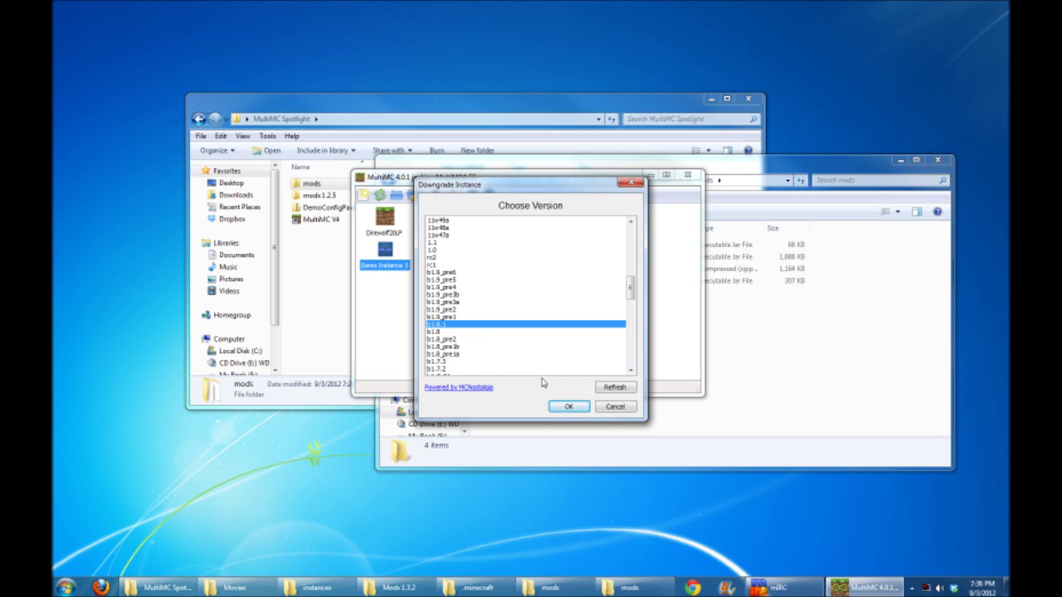
click(569, 407)
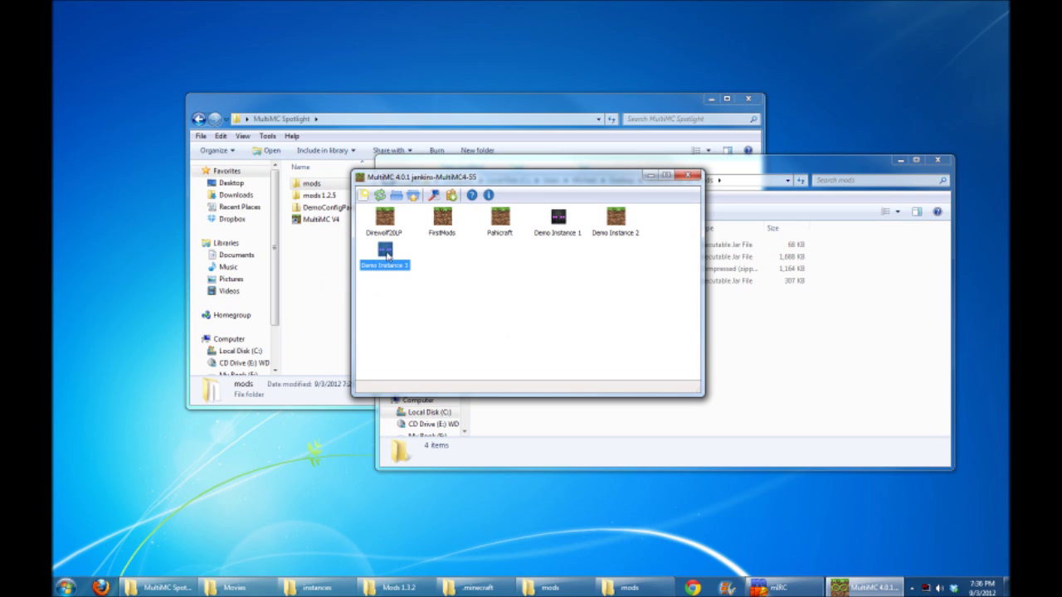
Launch Demo Instance 3 and open Minecraft's singleplayer world selection
double_click(390, 260)
click(513, 336)
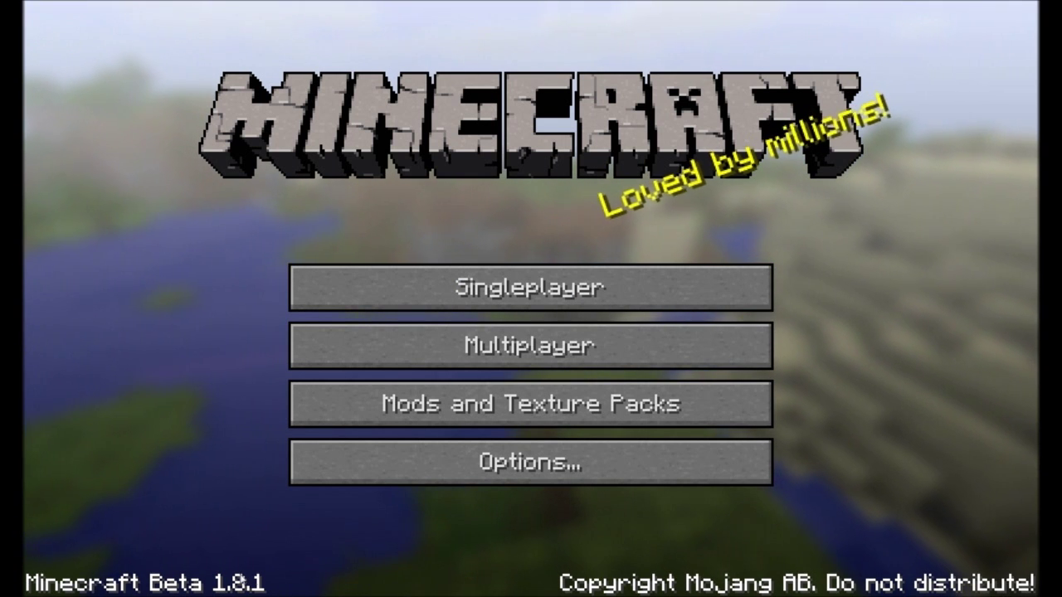
click(510, 285)
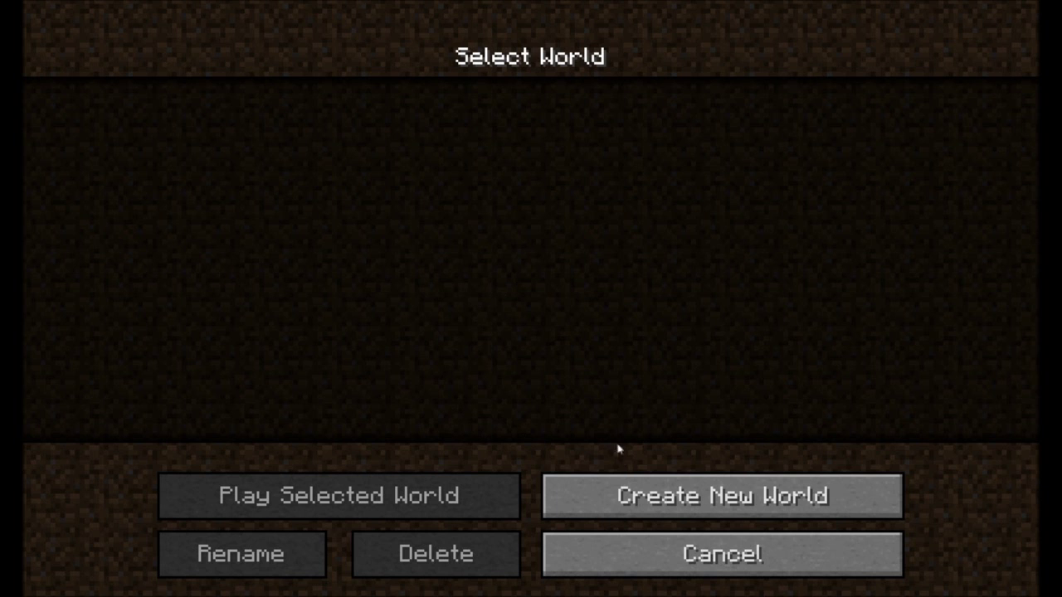
Create a new survival world named NewWorld1.81 in Minecraft Beta 1.8.1 and enter it
click(636, 496)
key(BackSpace)
key(BackSpace)
key(BackSpace)
key(BackSpace)
key(BackSpace)
key(BackSpace)
key(BackSpace)
key(BackSpace)
key(BackSpace)
text(NewW)
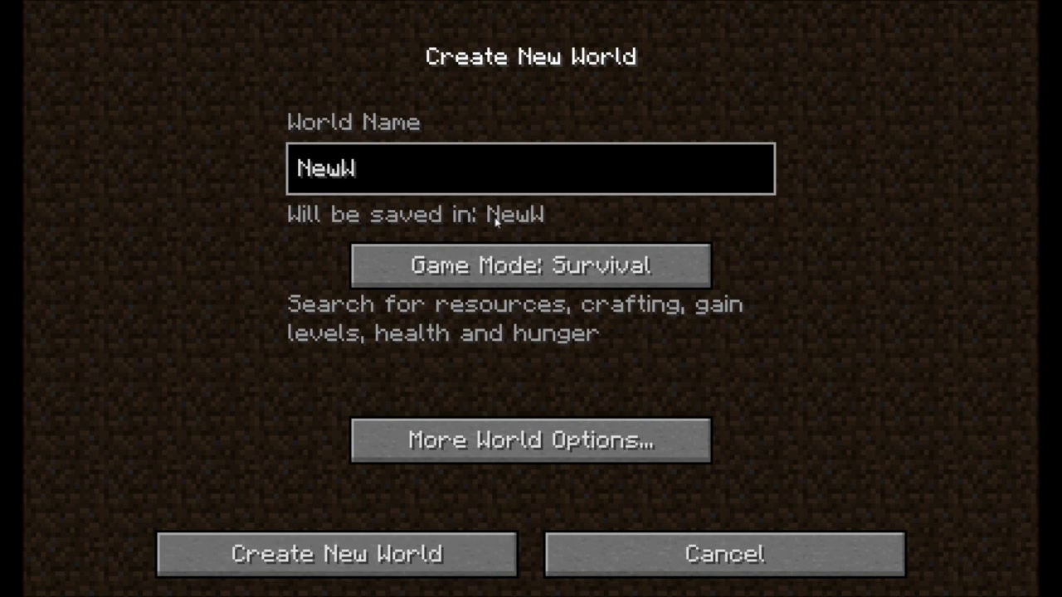
text(orld1.81)
key(Return)
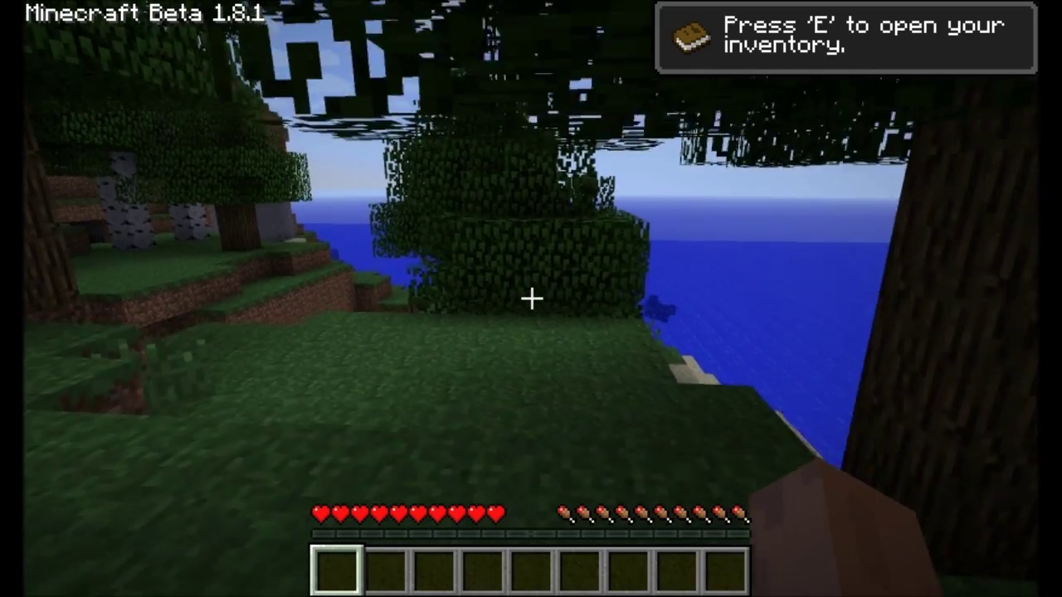
mouse_move(532, 299)
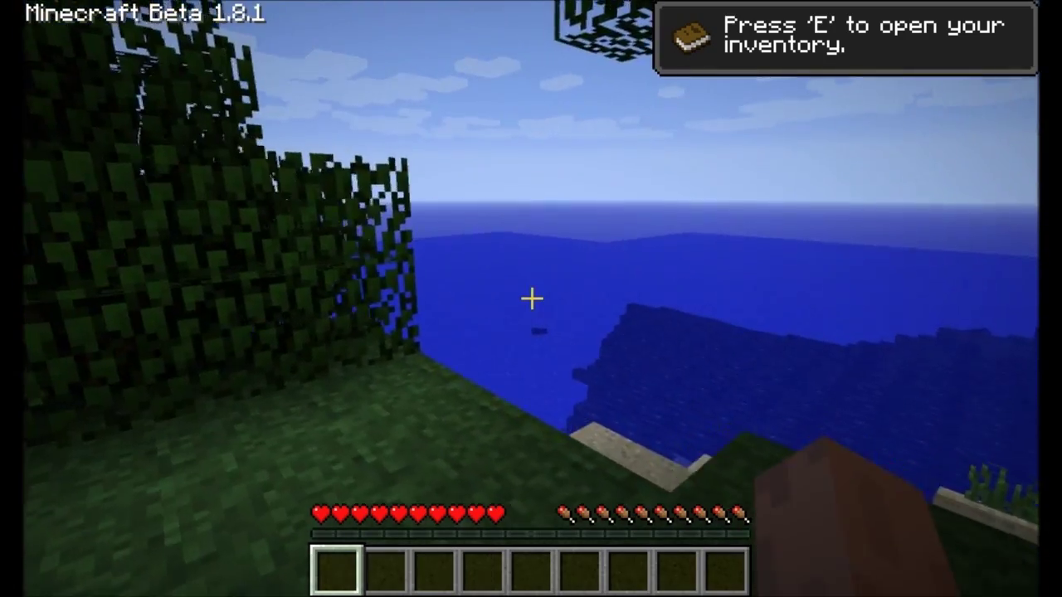
key(F3)
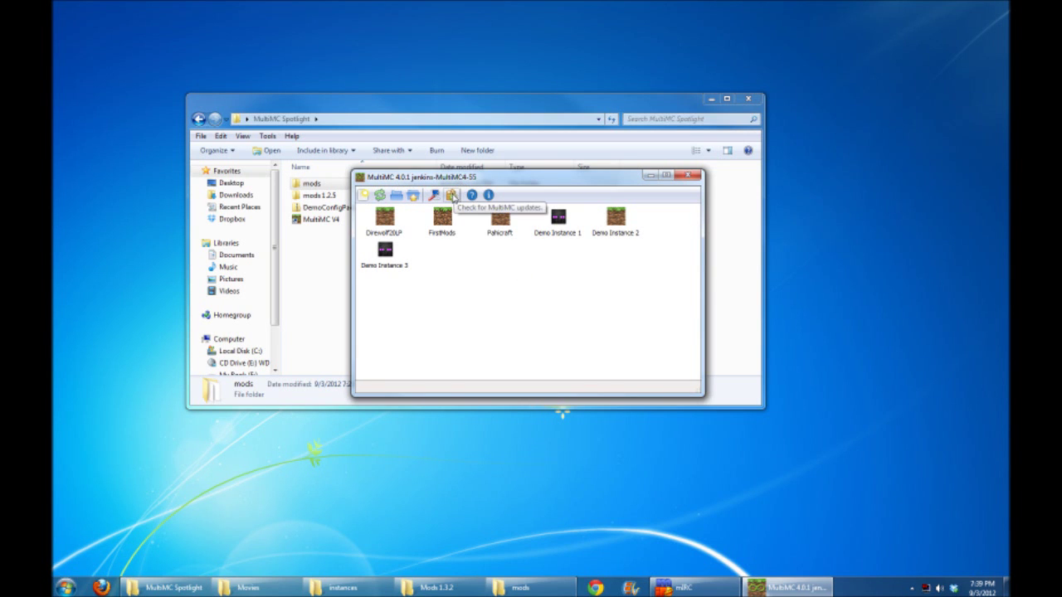
Set MultiMC's GUI style to Default and restart the program to apply it
click(434, 196)
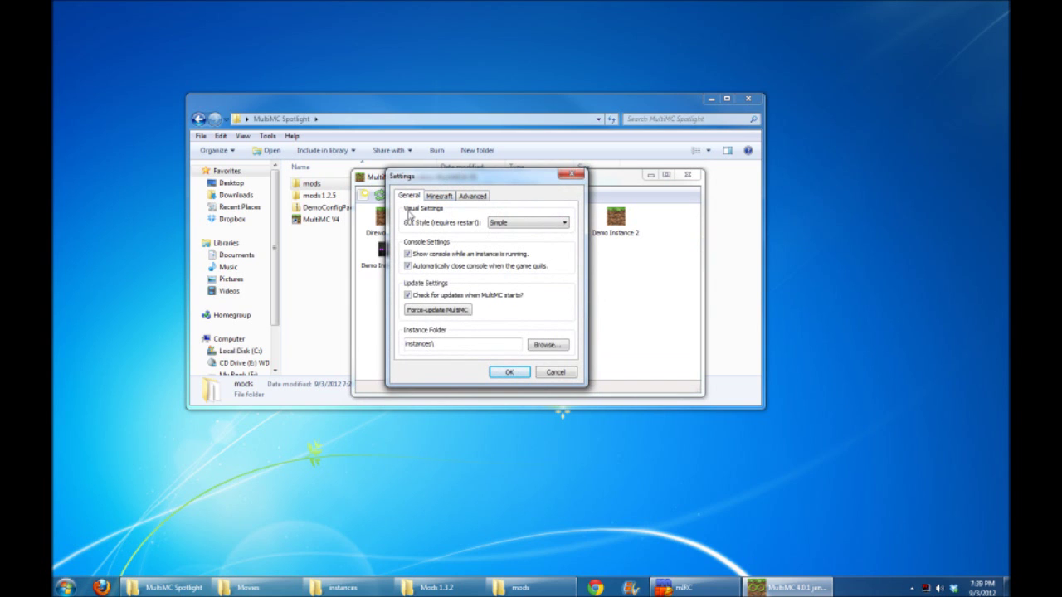
click(503, 224)
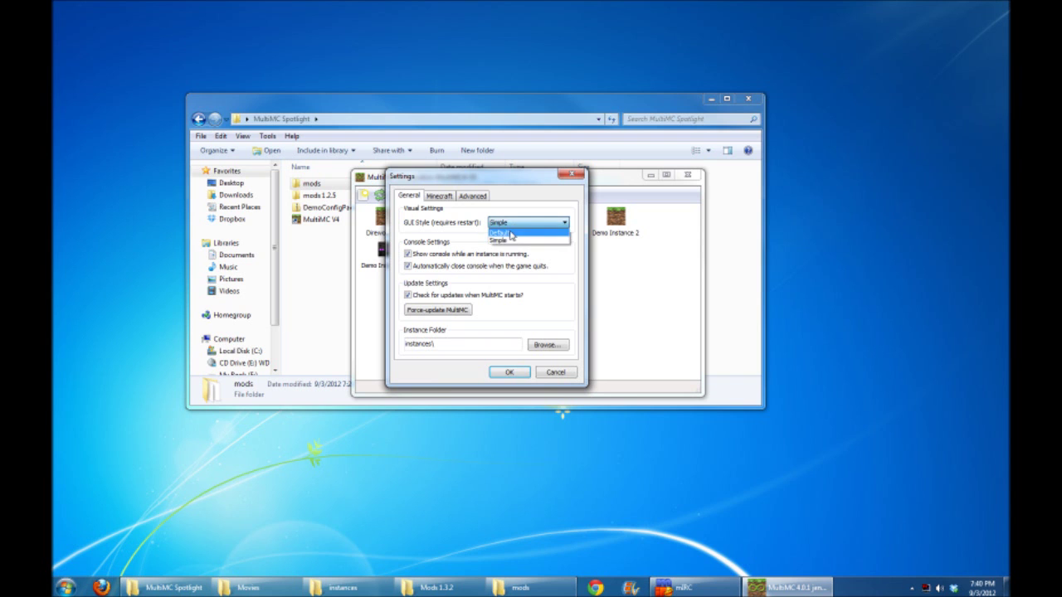
click(511, 234)
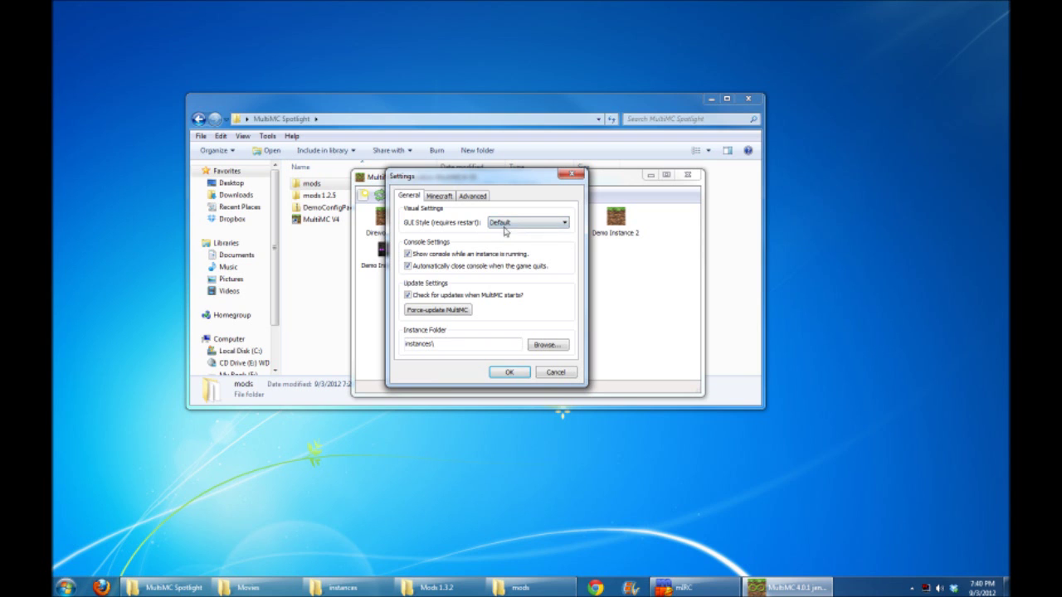
click(508, 373)
click(631, 333)
click(692, 179)
double_click(335, 220)
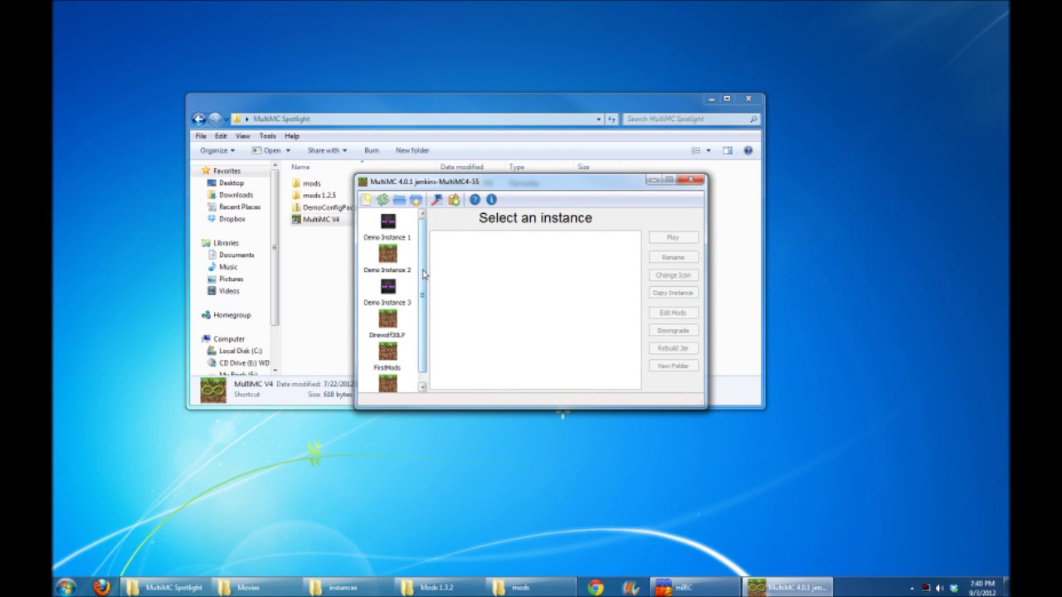
Examine the Default layout and its instance actions by selecting Demo Instance 1, 2 and 3 in turn
click(400, 229)
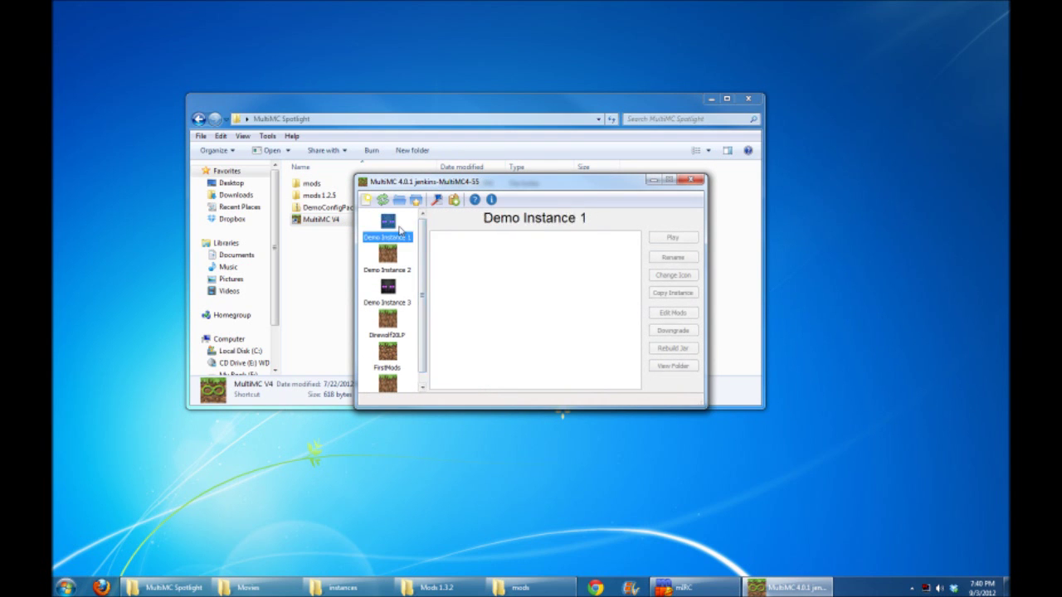
click(394, 272)
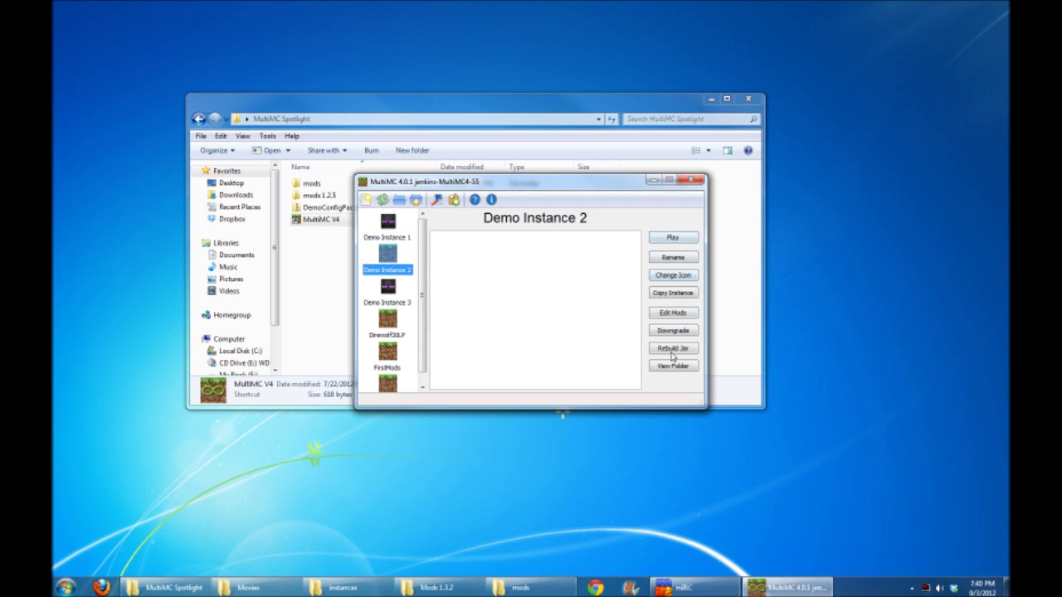
click(675, 368)
click(388, 290)
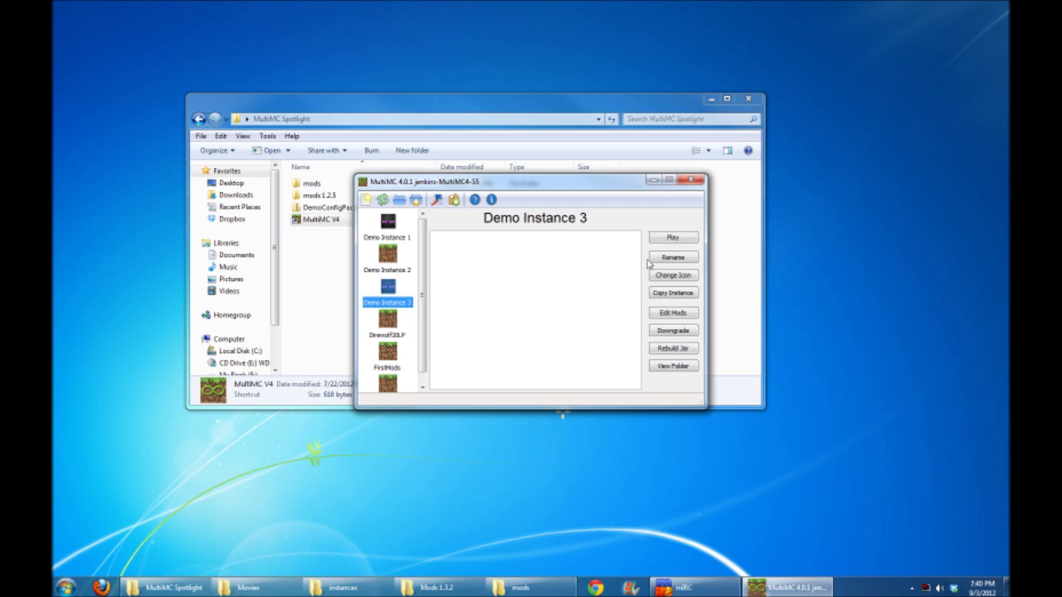
Set MultiMC's GUI style to Simple and restart the program to apply it
click(438, 200)
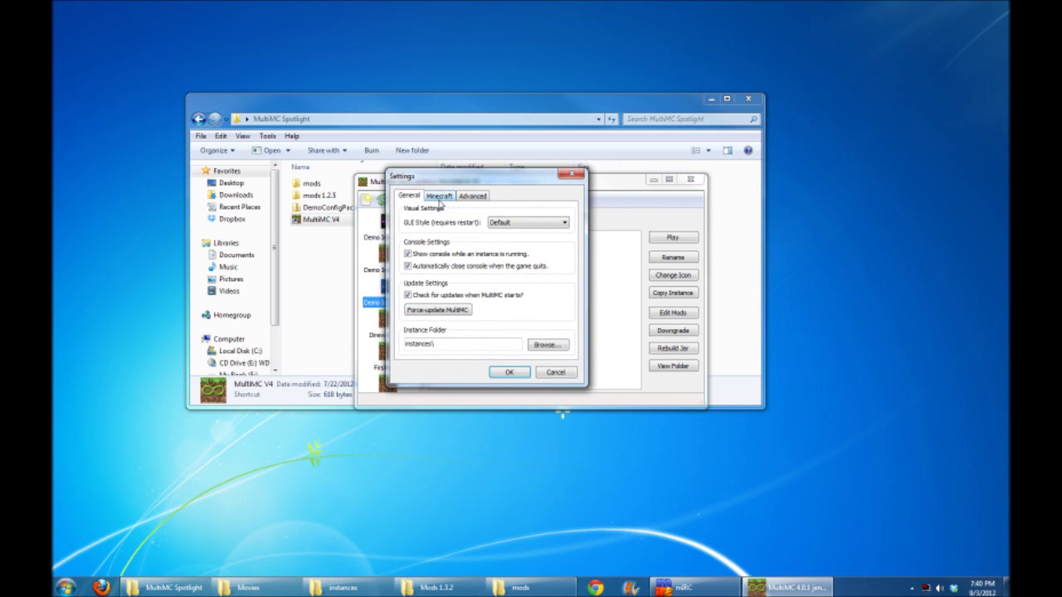
click(514, 222)
click(511, 231)
click(510, 372)
click(633, 340)
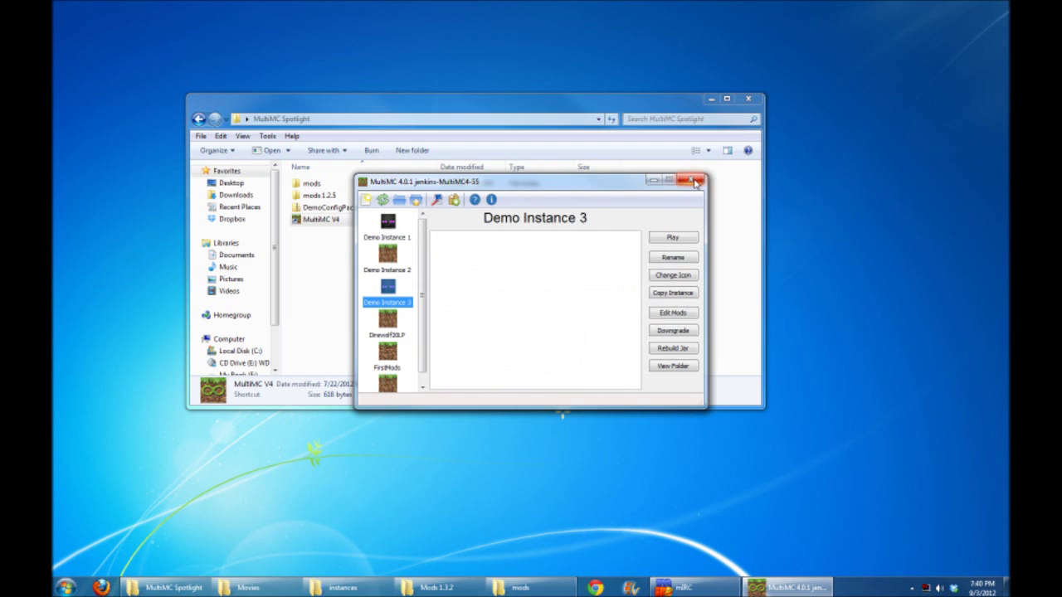
click(690, 179)
double_click(331, 219)
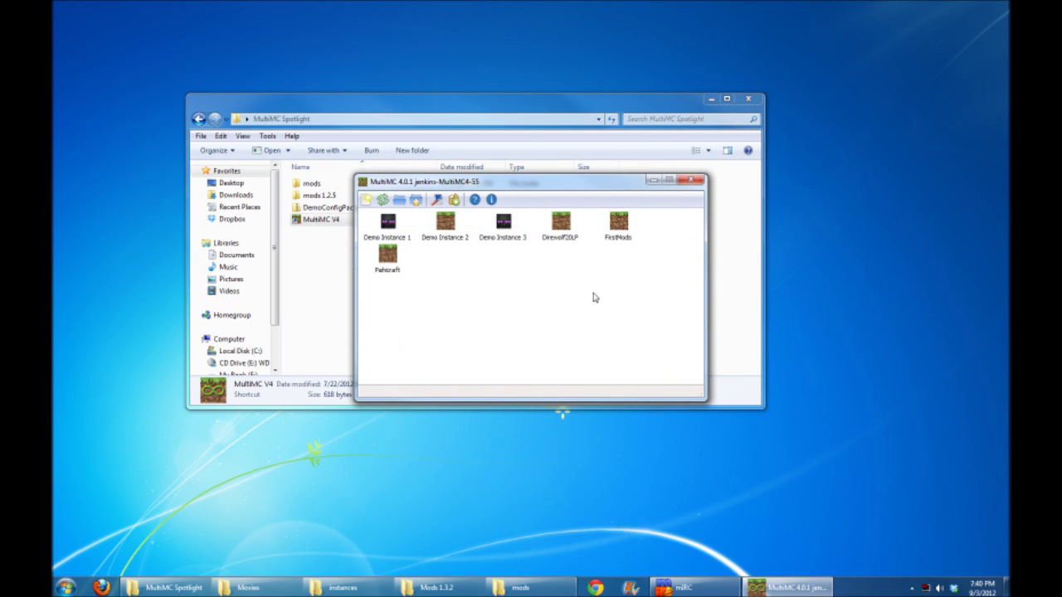
Set Minecraft to start maximized, and launch Demo Instance 1 with the saved login
click(437, 200)
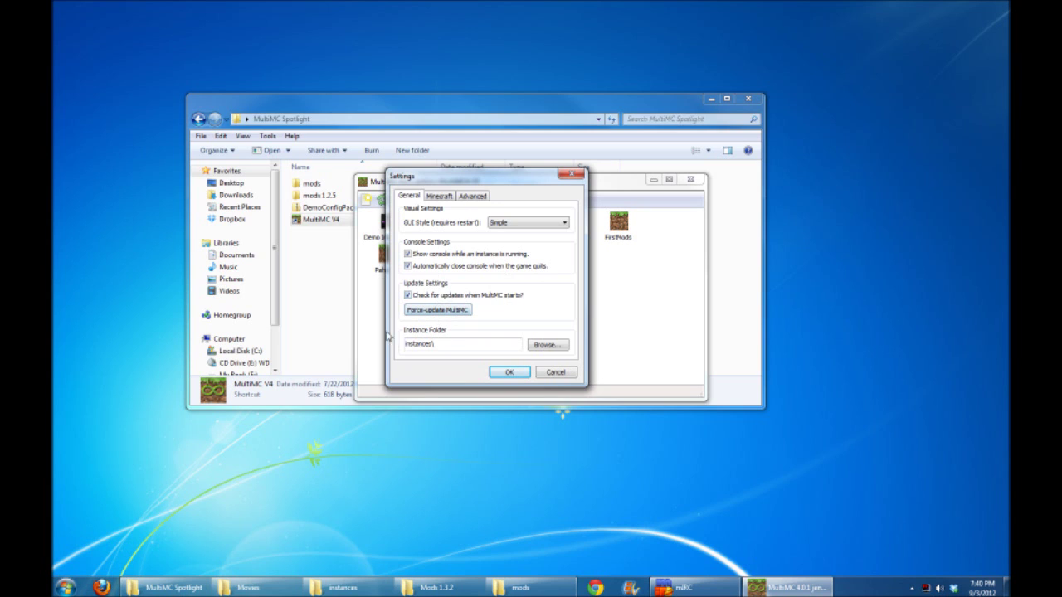
click(442, 197)
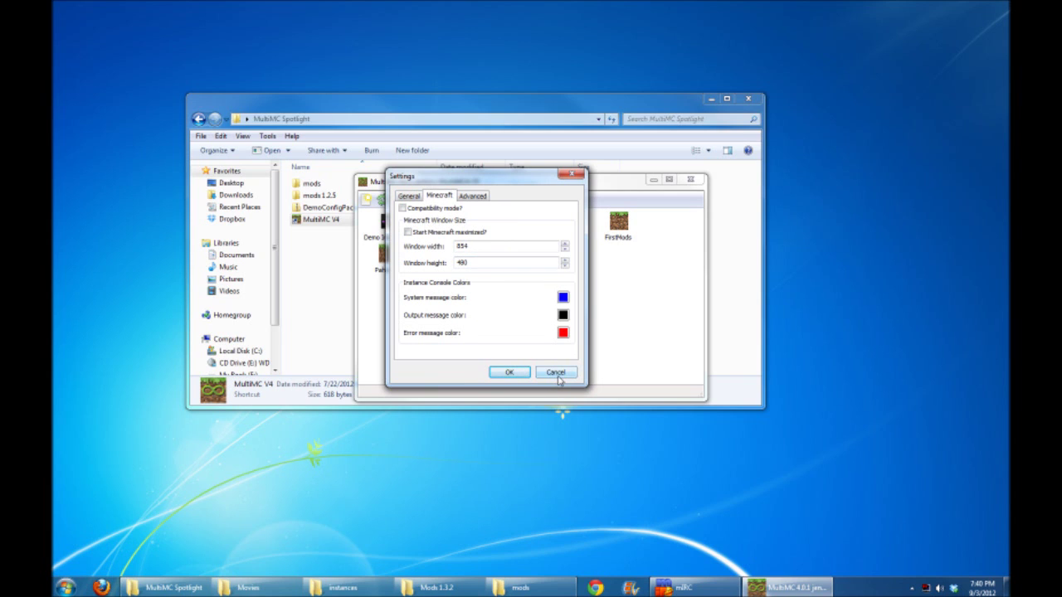
click(408, 233)
click(509, 373)
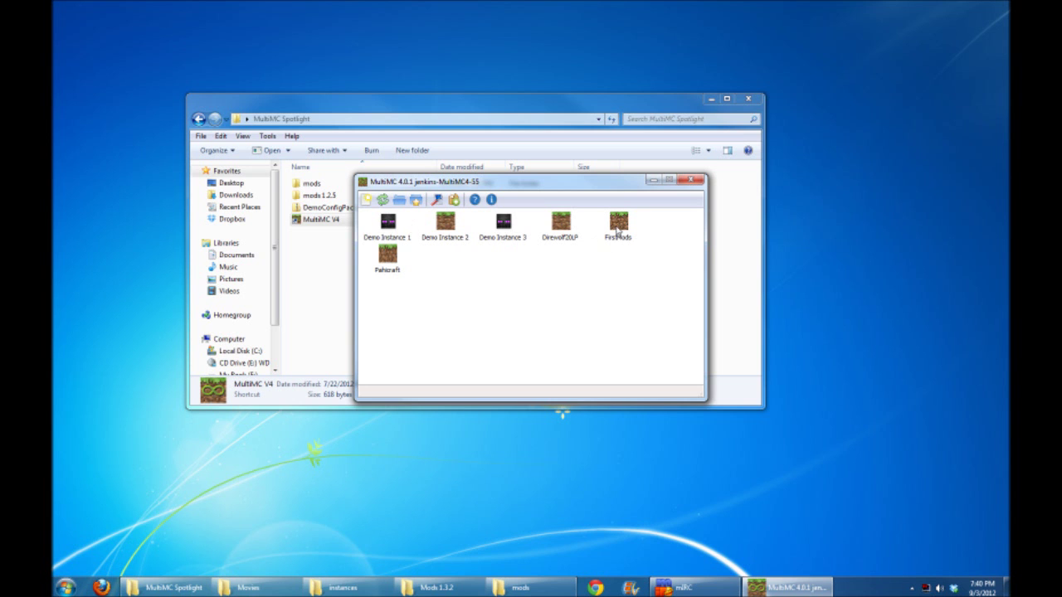
double_click(389, 226)
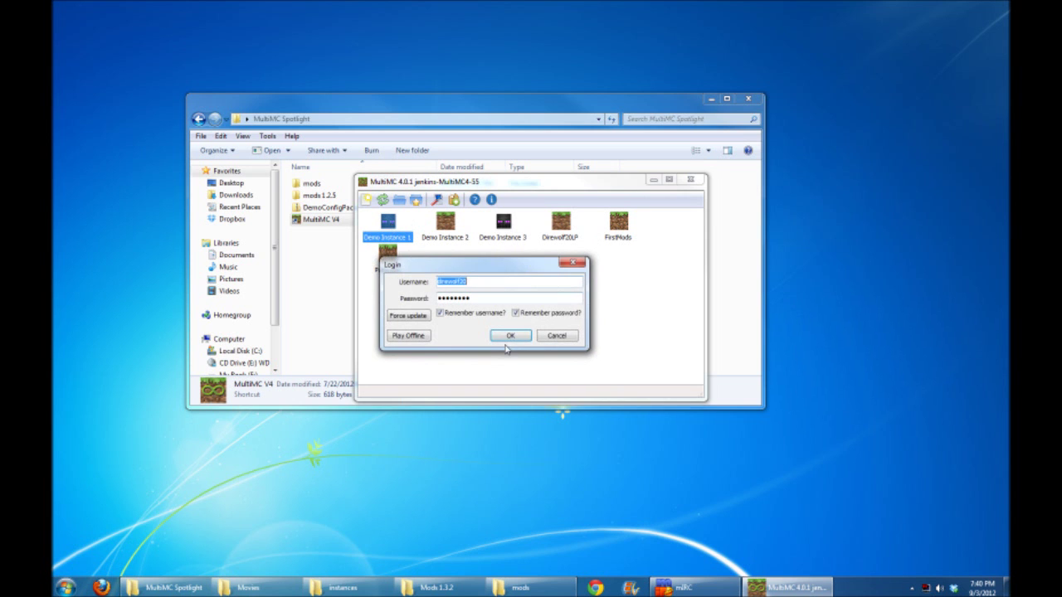
click(507, 335)
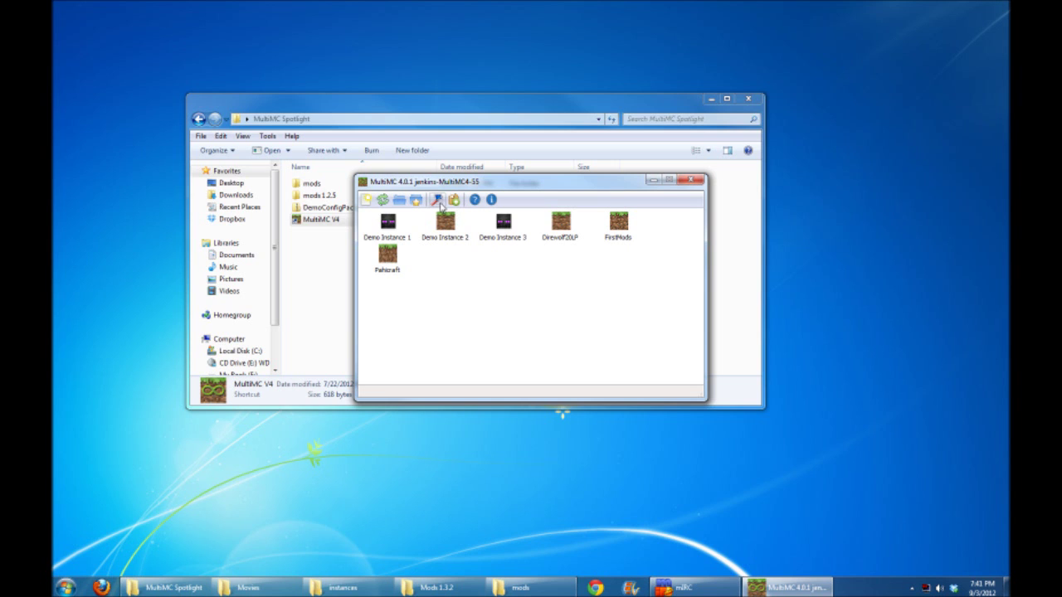
Review the memory, Java path and Minecraft window and console color settings, leaving the settings without saving
click(438, 199)
click(472, 197)
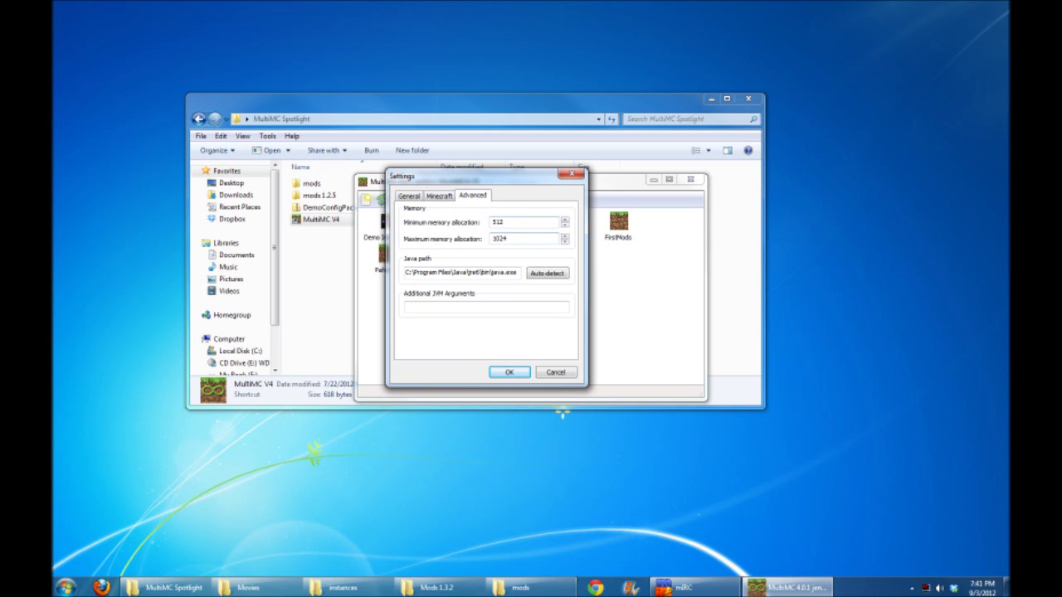
click(440, 198)
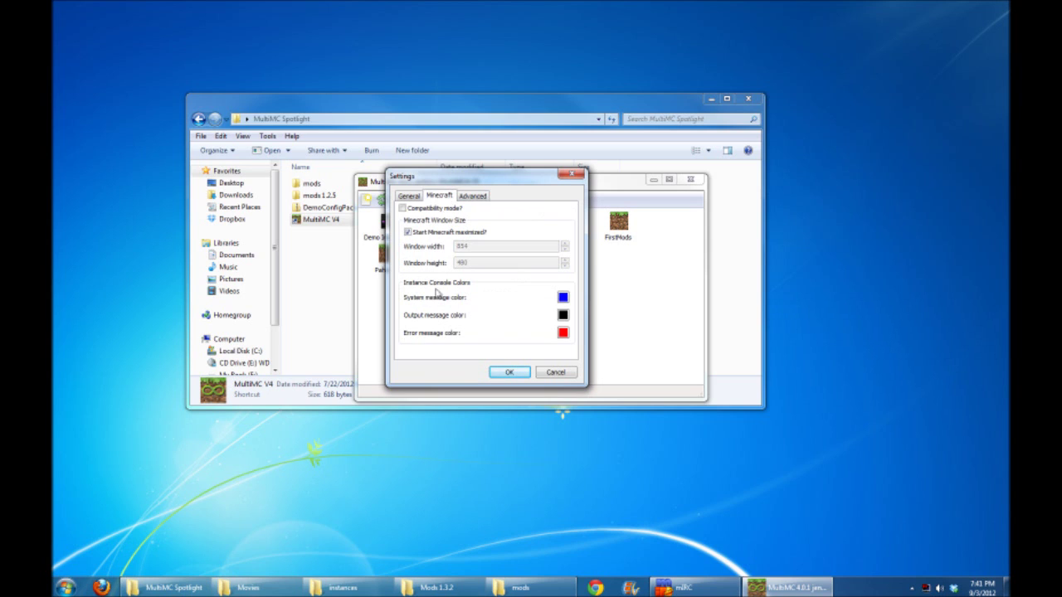
click(555, 373)
click(556, 372)
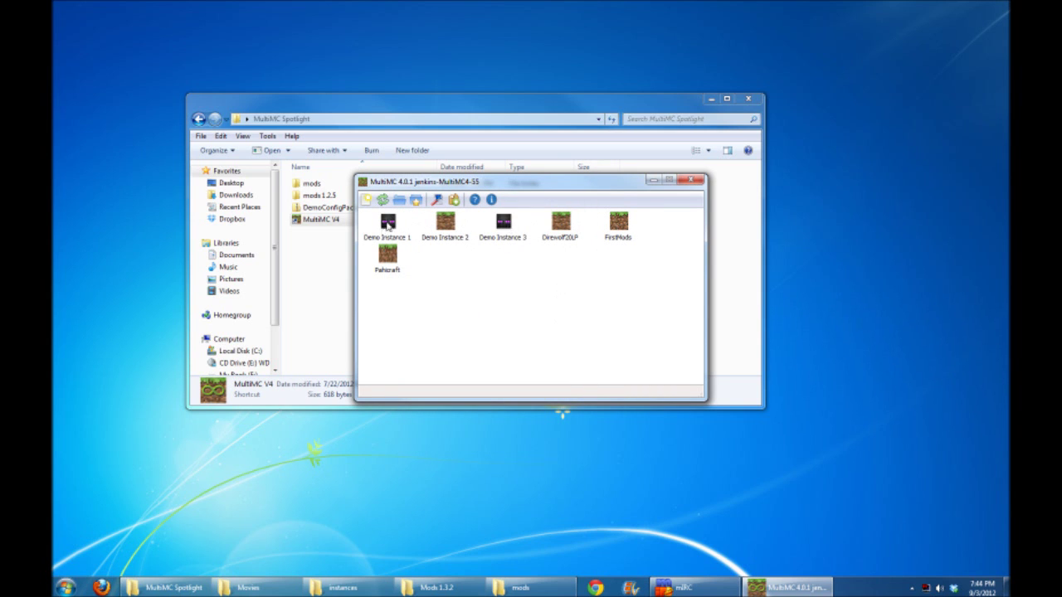
Launch Demo Instance 1 with the saved login and read through its startup log in the MultiMC console
double_click(388, 223)
click(506, 335)
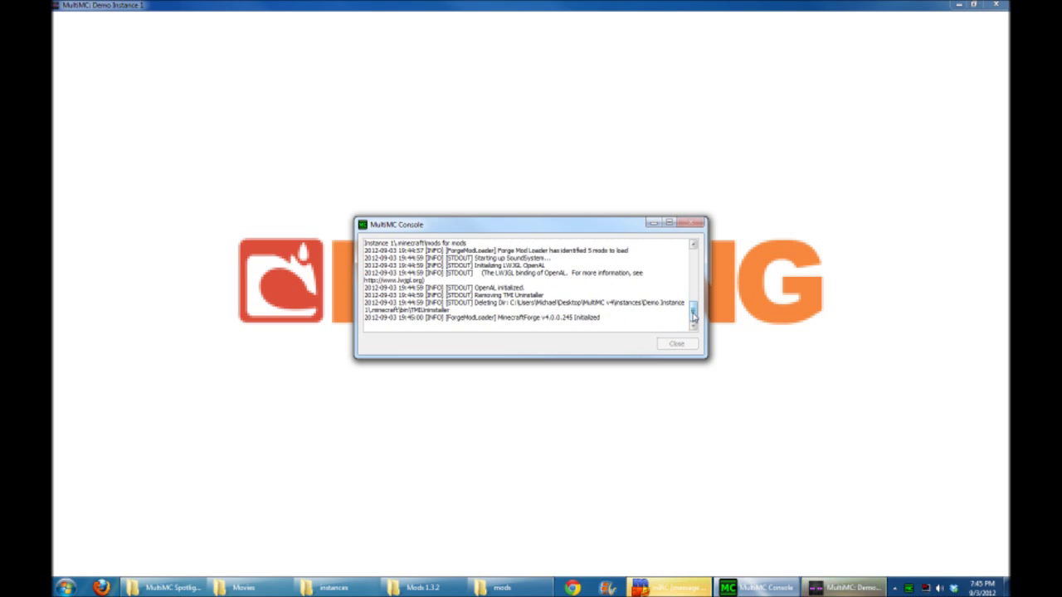
drag(694, 313, 694, 260)
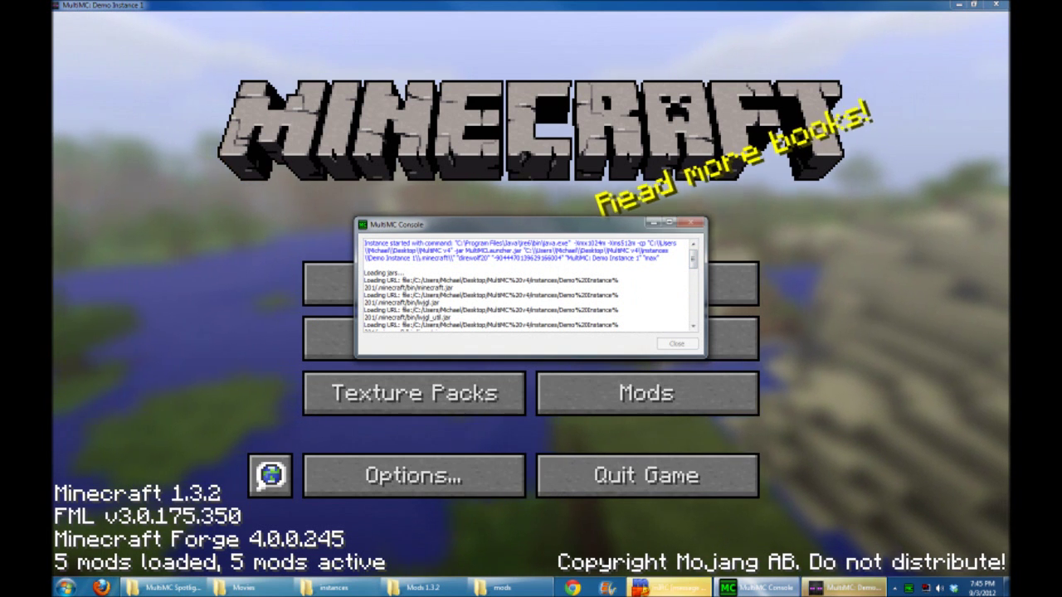
scroll(527, 286, down, 12)
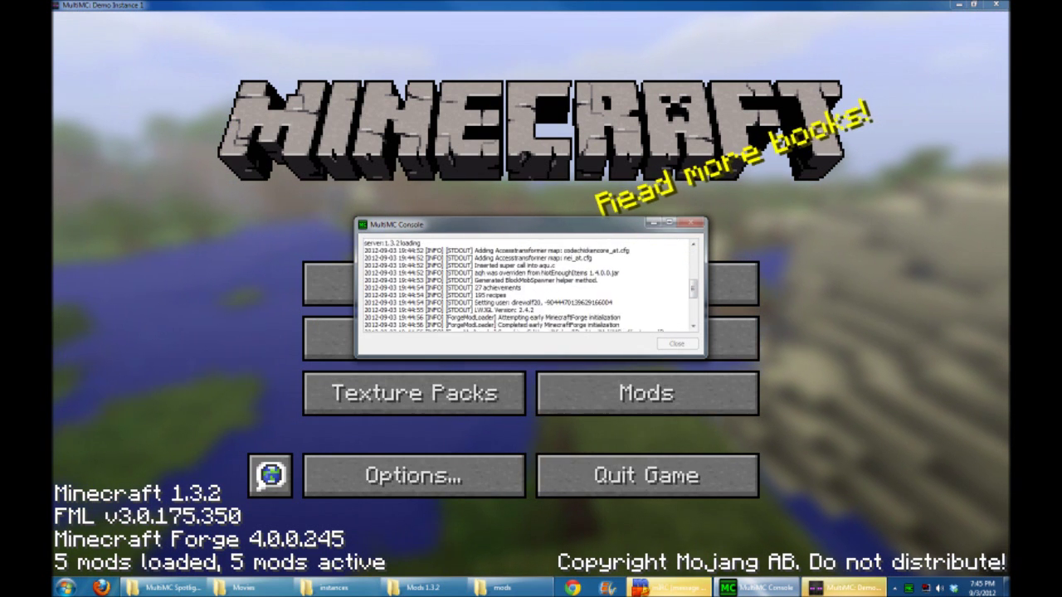
scroll(527, 285, down, 4)
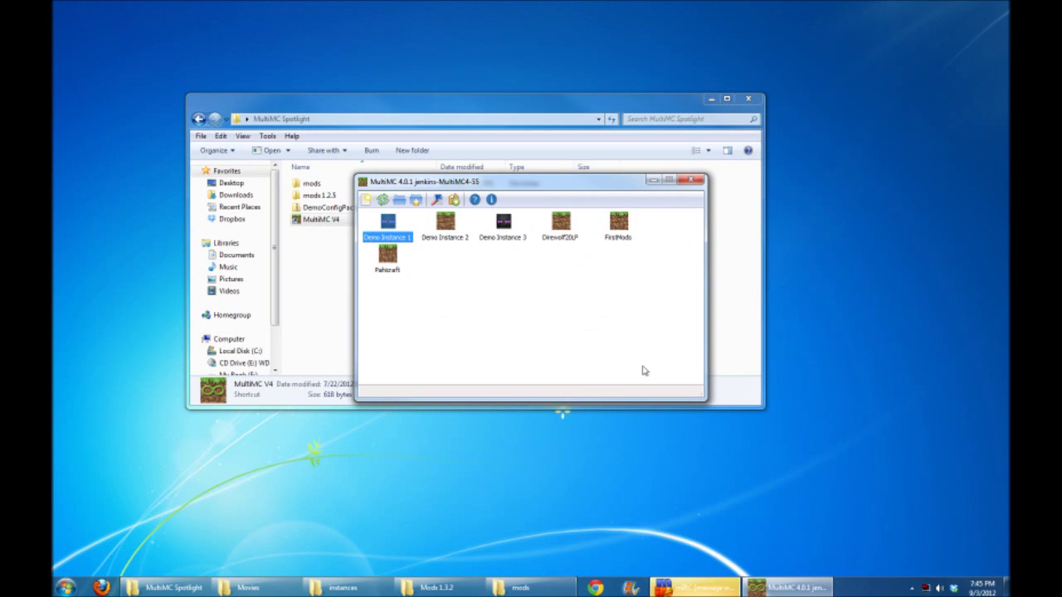
click(556, 299)
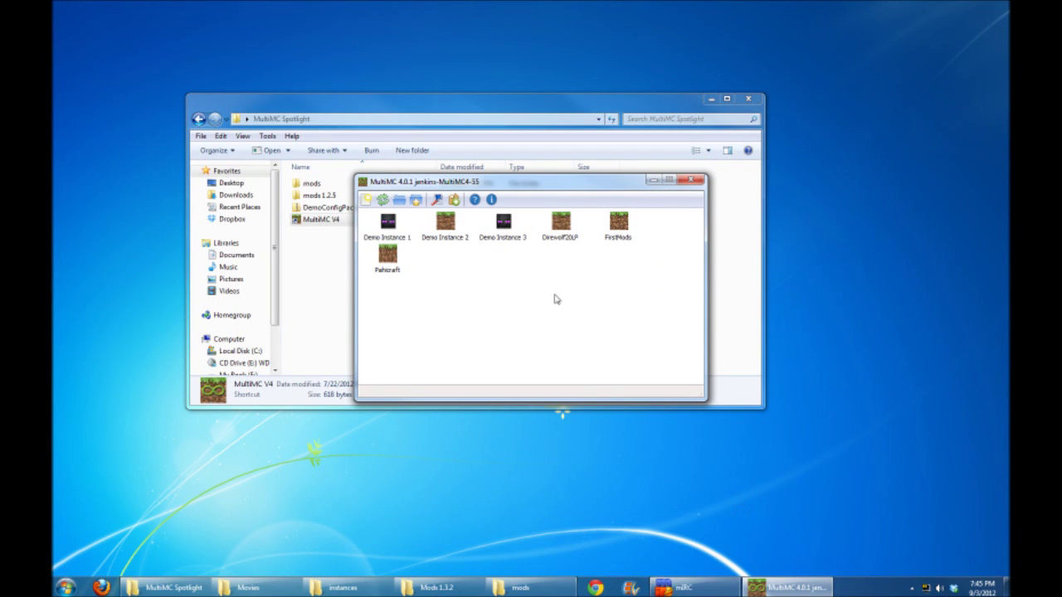